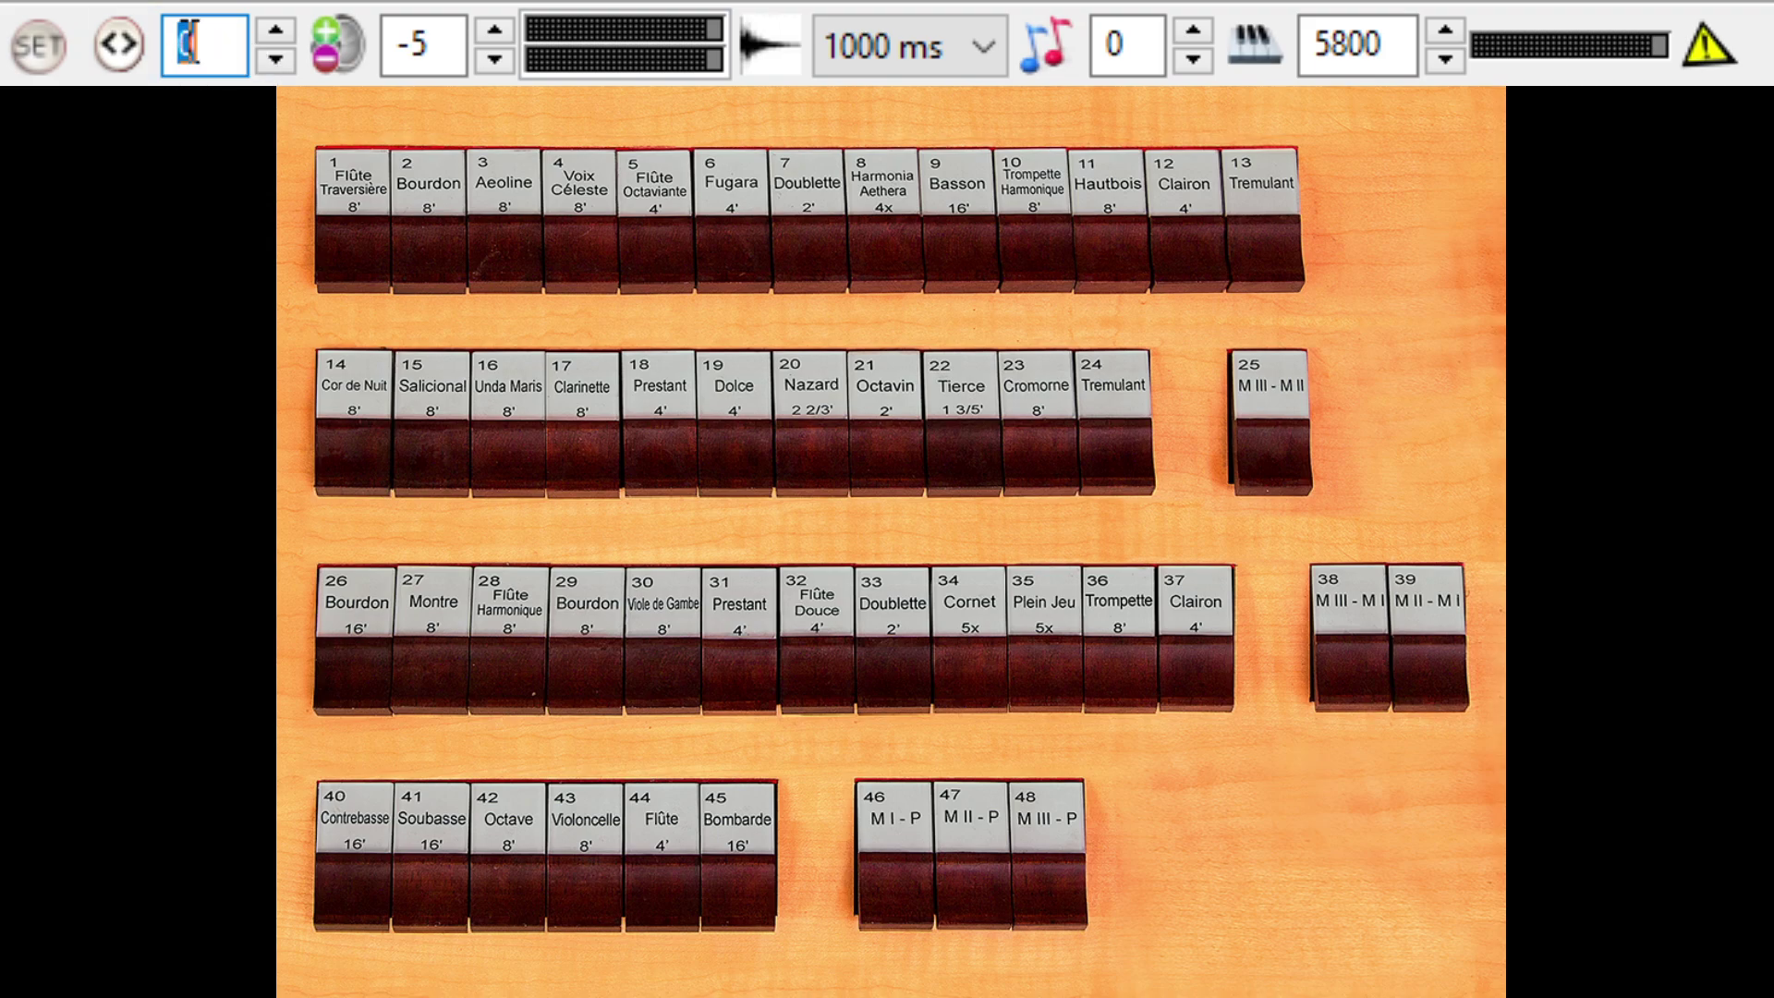
Step: Step the combination memory through levels 1, 2 and 3, recalling each stored registration
{"action": "left_click", "coordinate": [525, 317]}
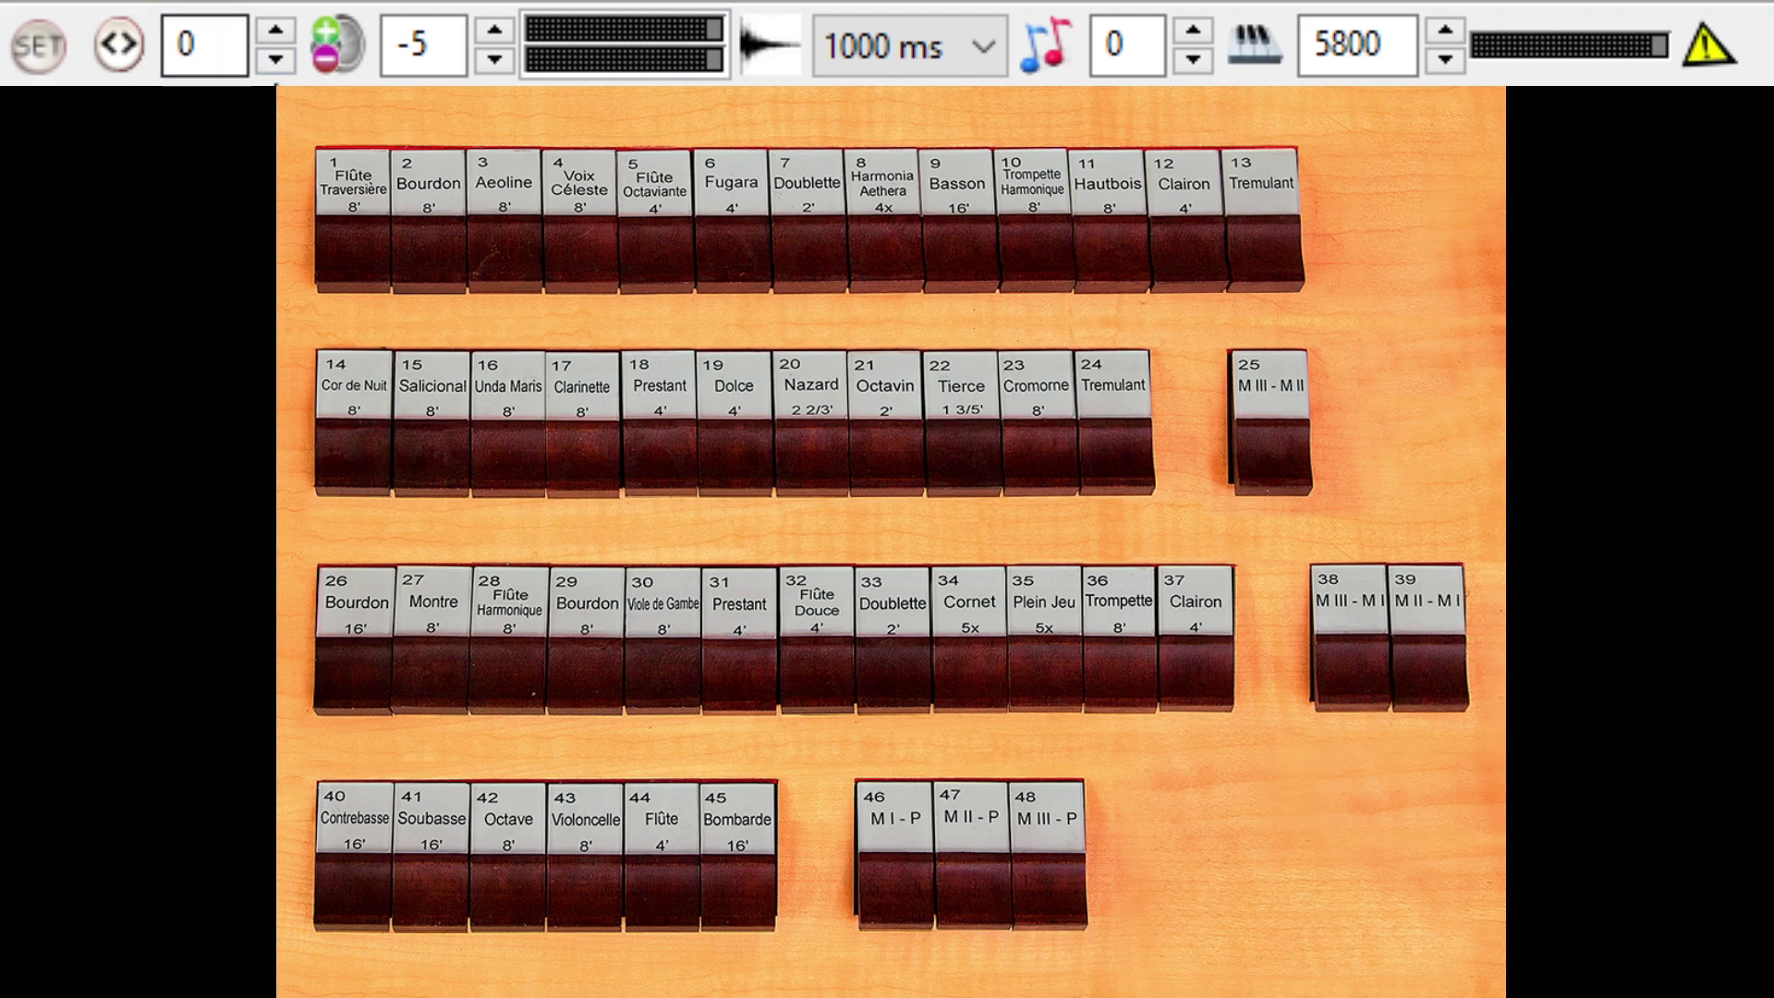
{"action": "left_click", "coordinate": [273, 35]}
{"action": "left_click", "coordinate": [274, 35]}
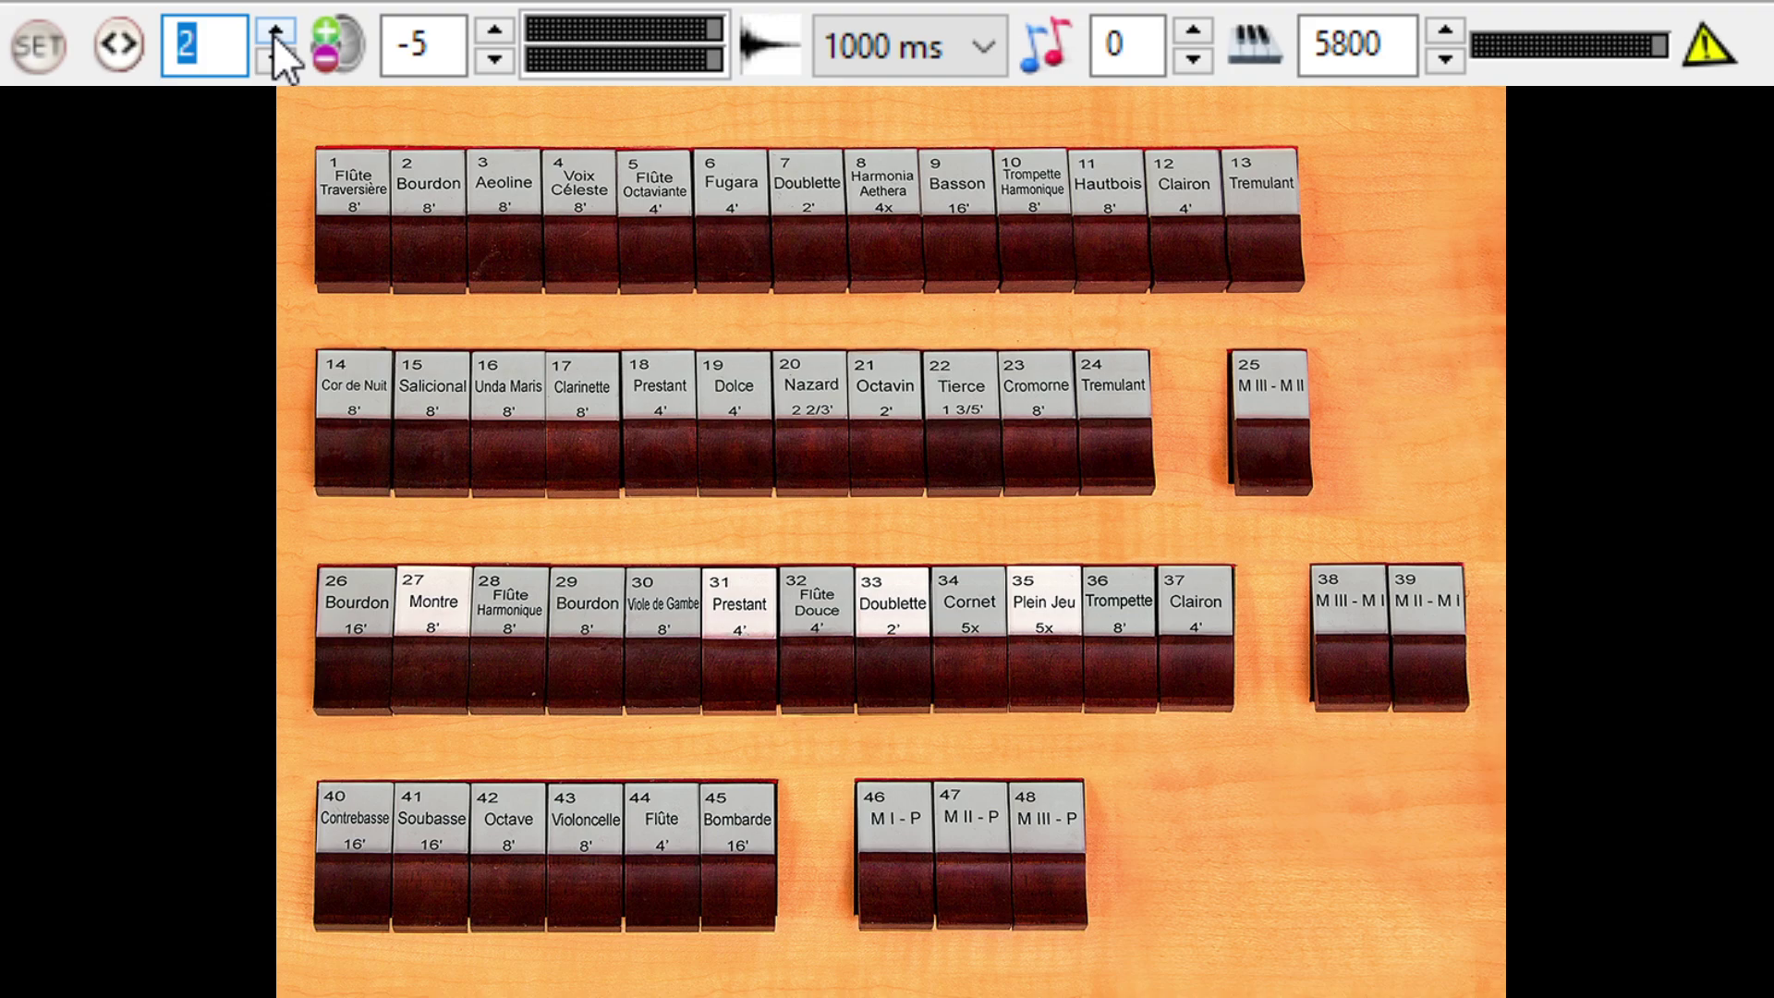
{"action": "left_click", "coordinate": [274, 59]}
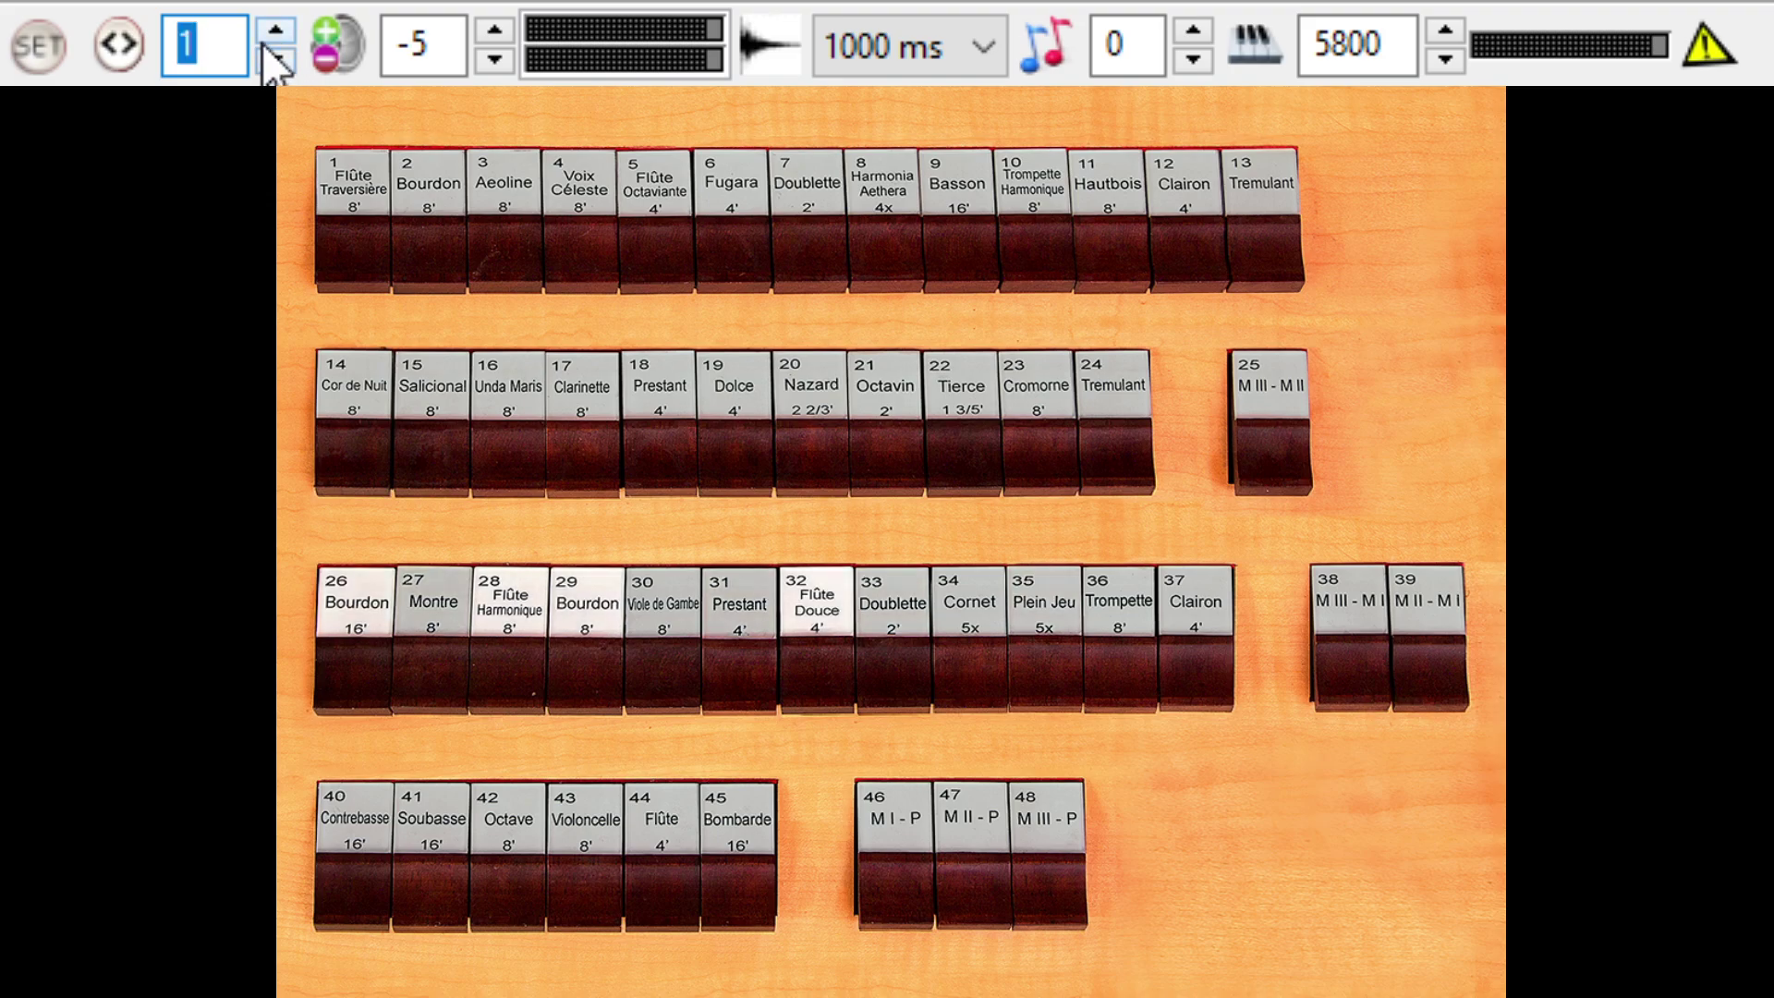
{"action": "left_click", "coordinate": [274, 34]}
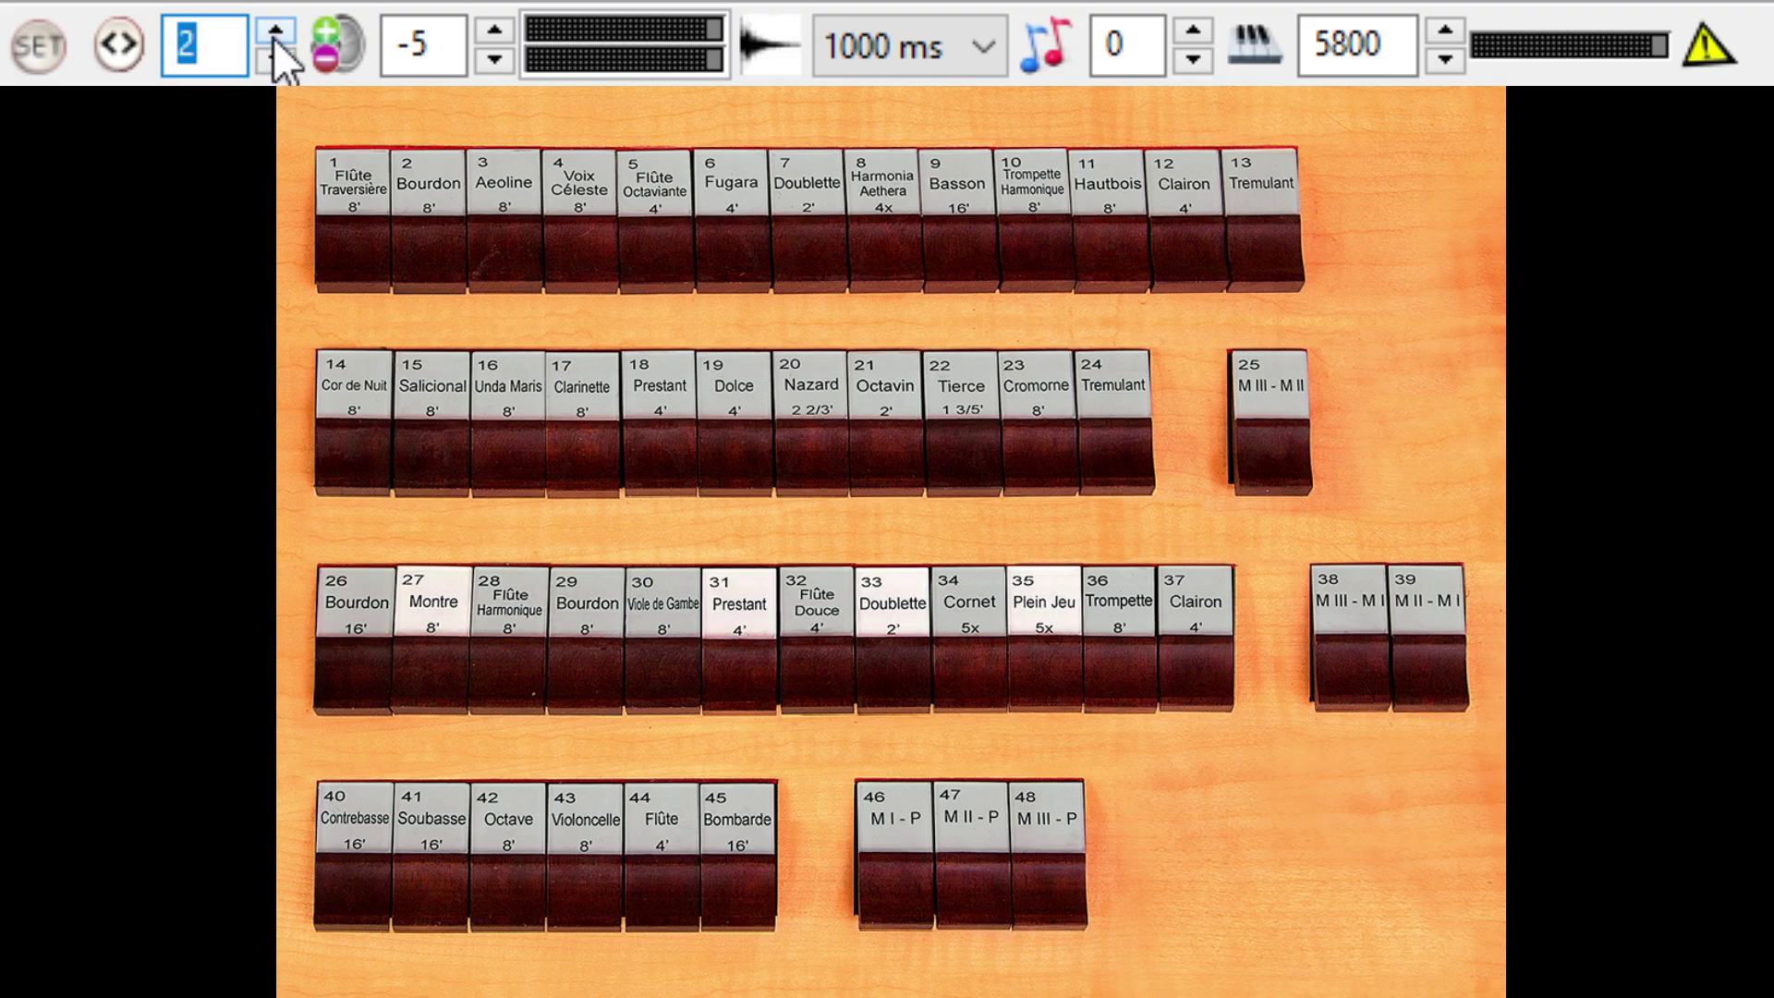
{"action": "left_click", "coordinate": [274, 35]}
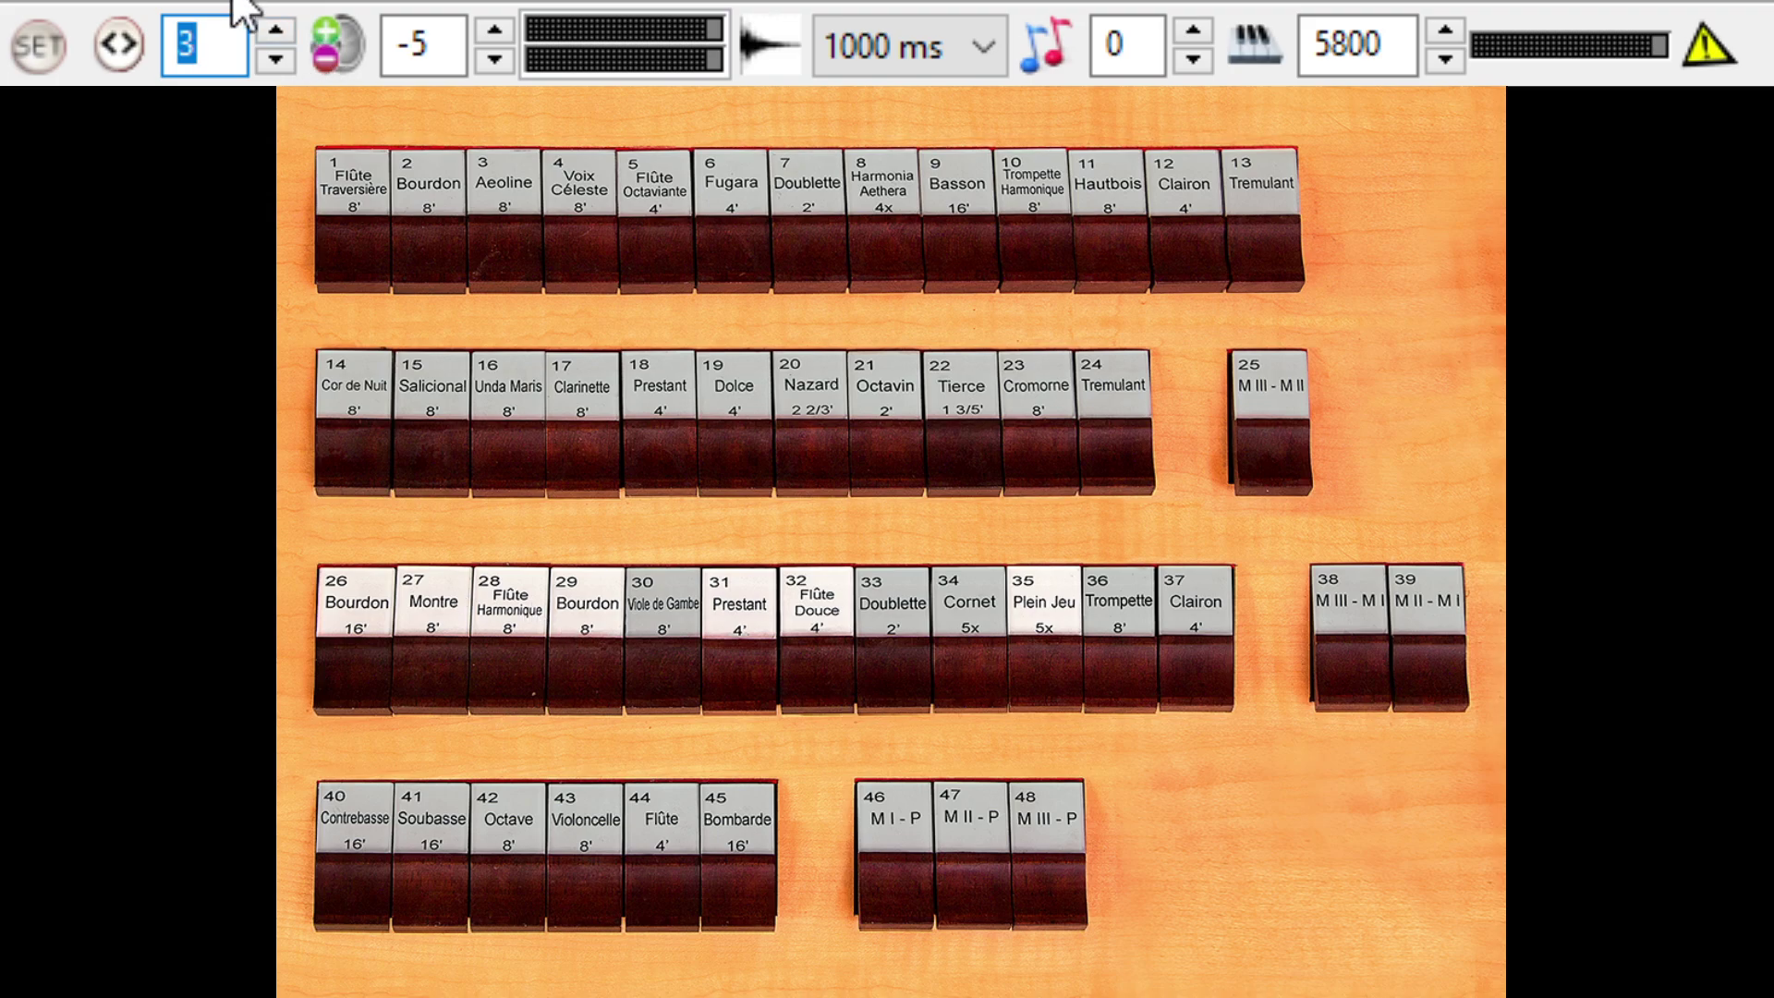
Step: On memory level 4, engage SET and draw the Trompette 8' stop
{"action": "left_click", "coordinate": [274, 31]}
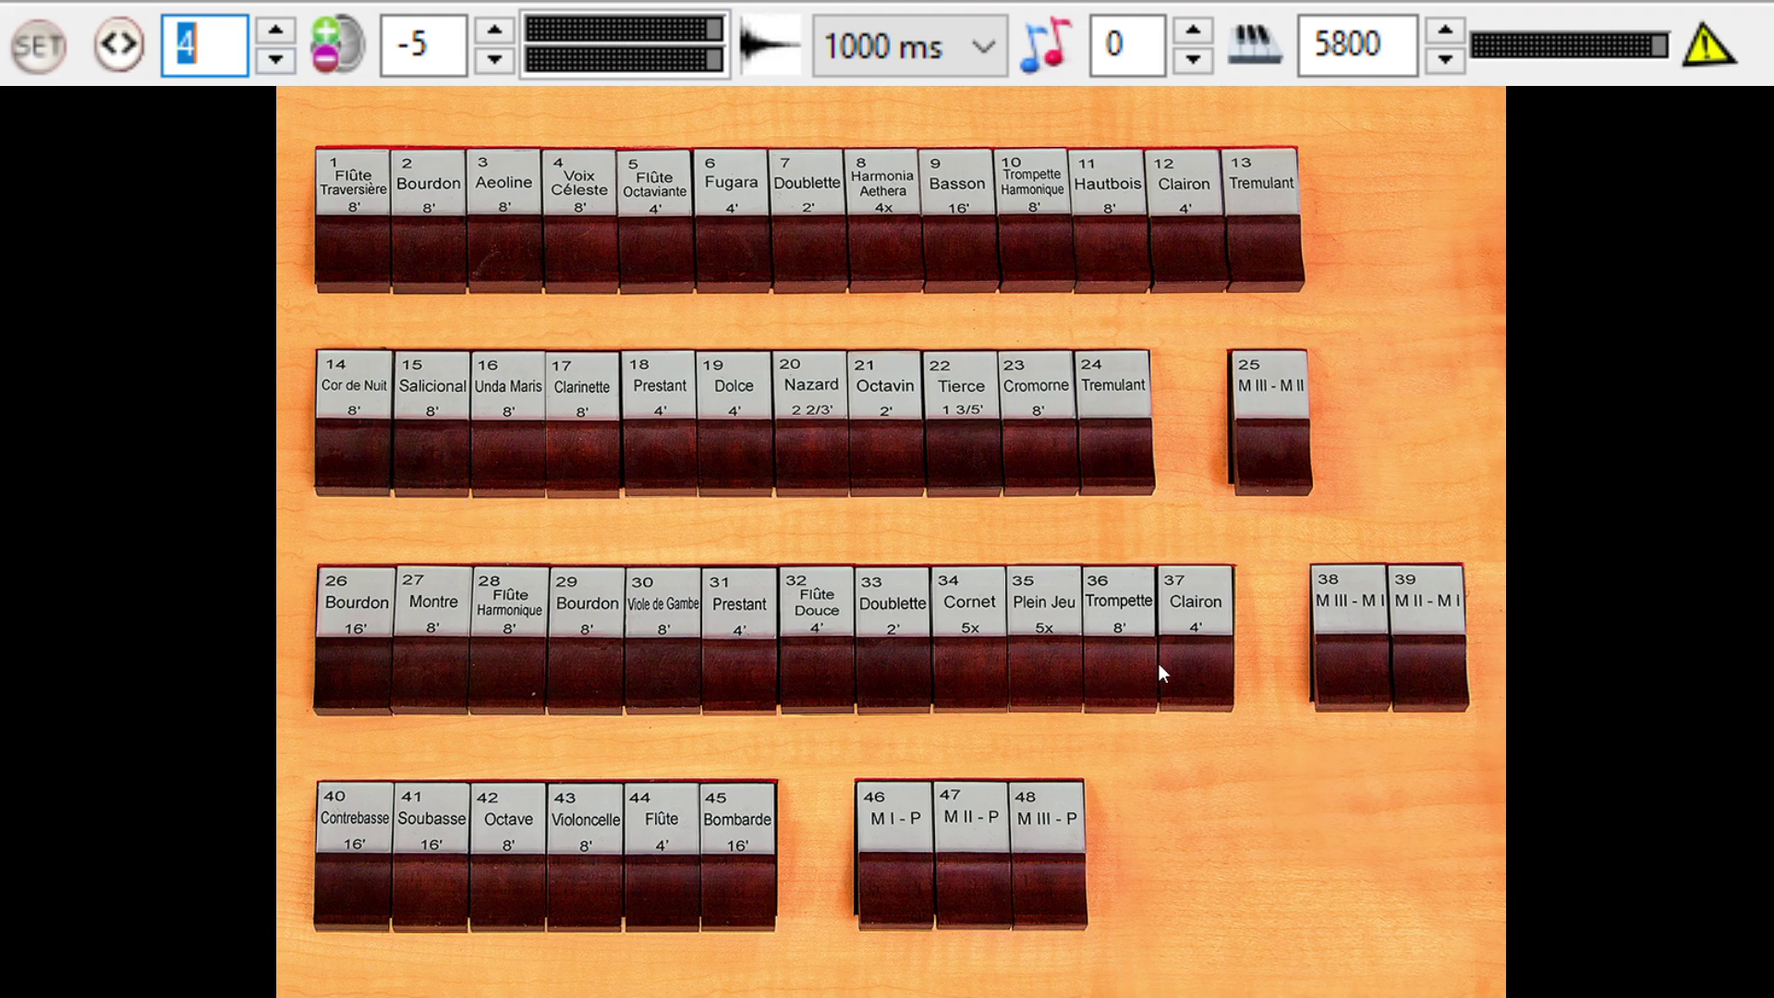
{"action": "left_click", "coordinate": [39, 44]}
{"action": "left_click", "coordinate": [1145, 619]}
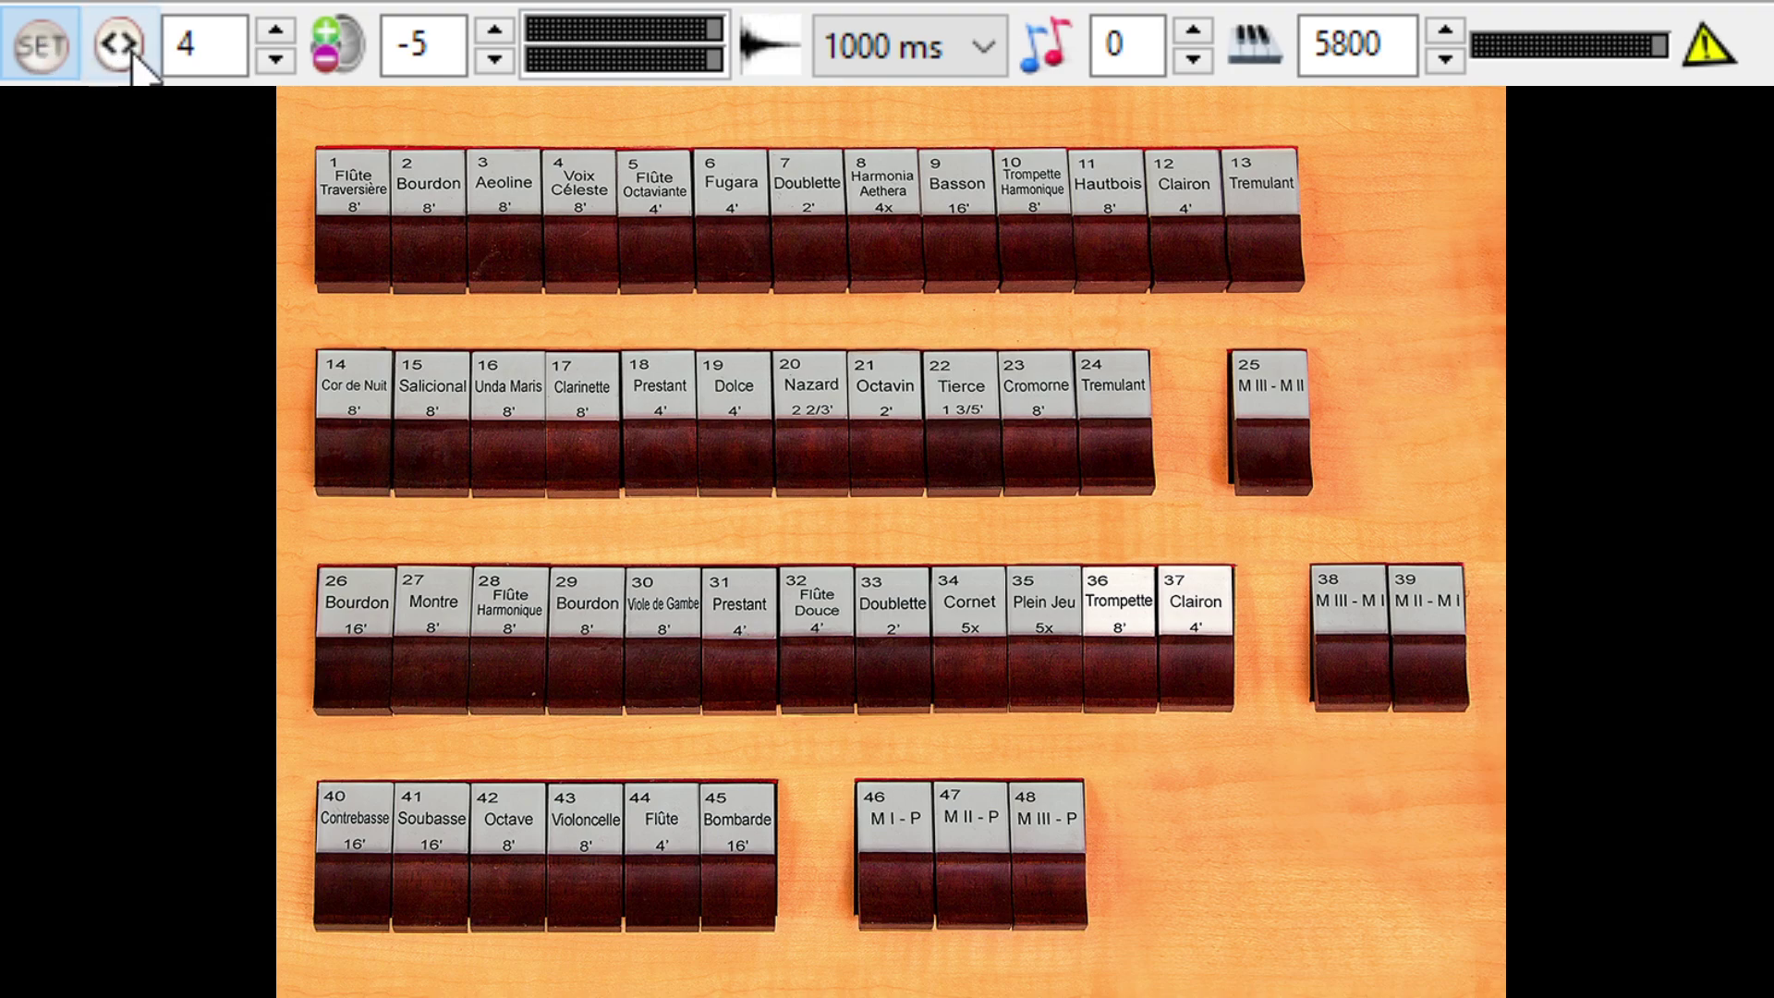
Step: Retire the drawn stops, then step to memory level 3 and back to level 4
{"action": "left_click", "coordinate": [123, 45]}
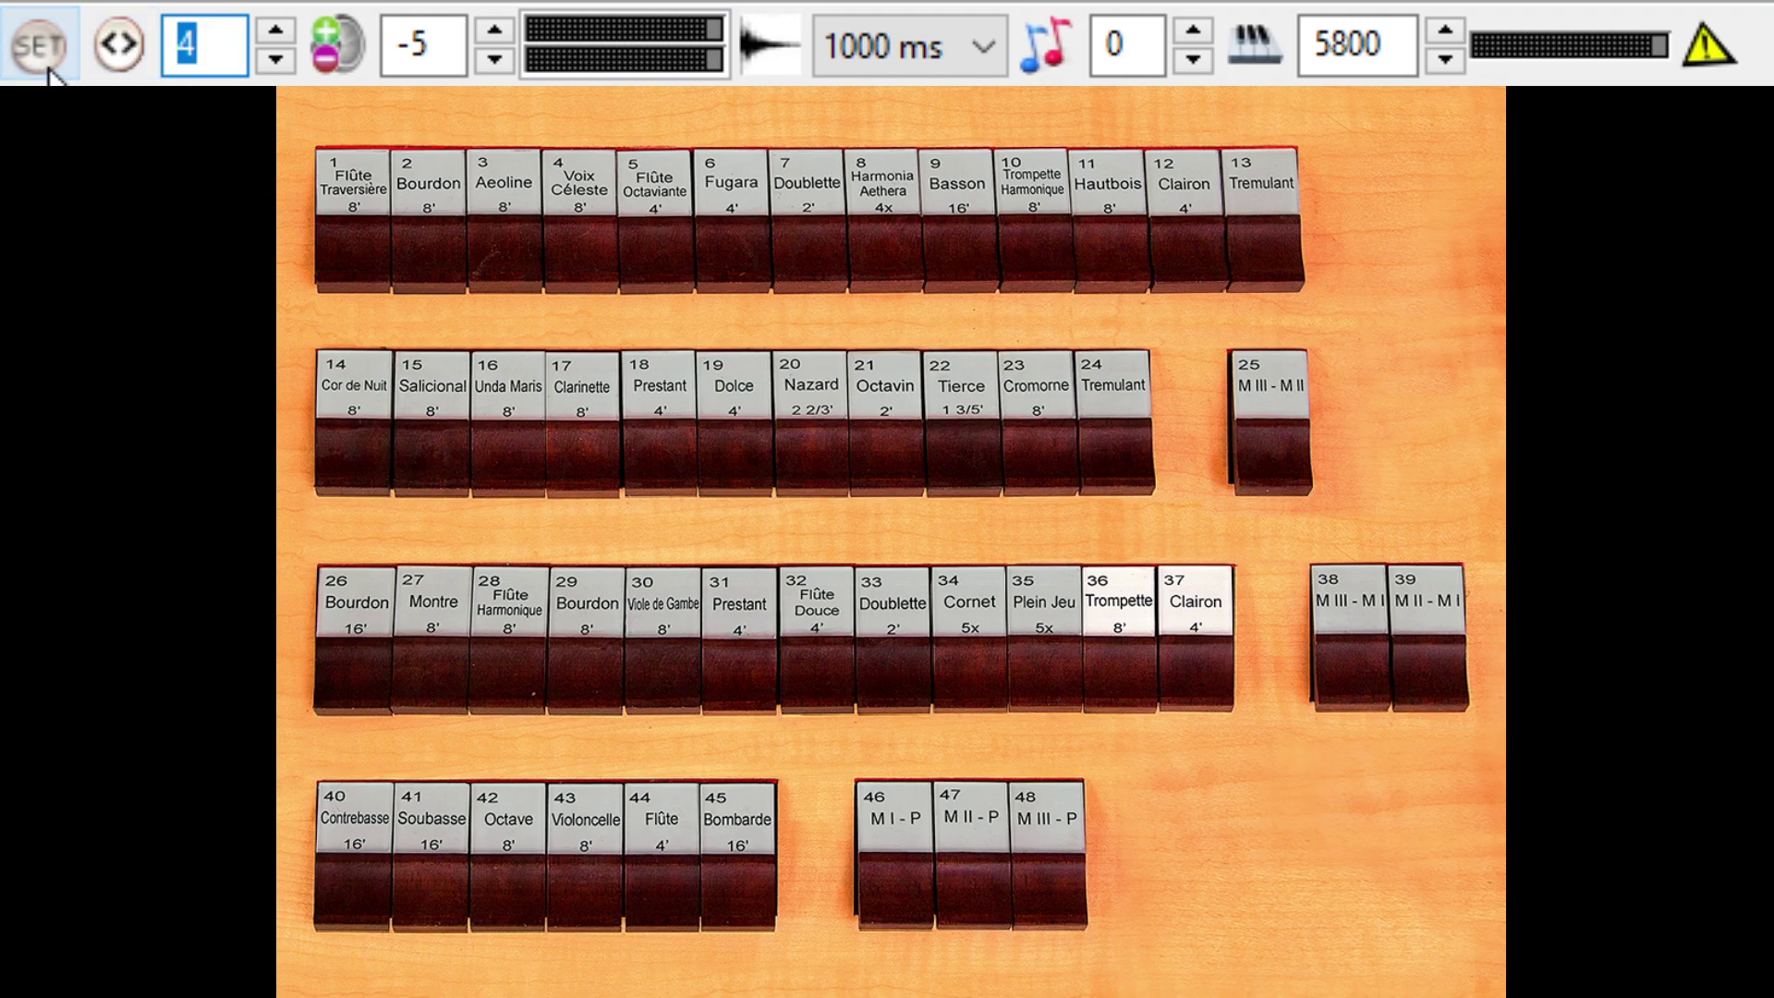
{"action": "left_click", "coordinate": [1194, 625]}
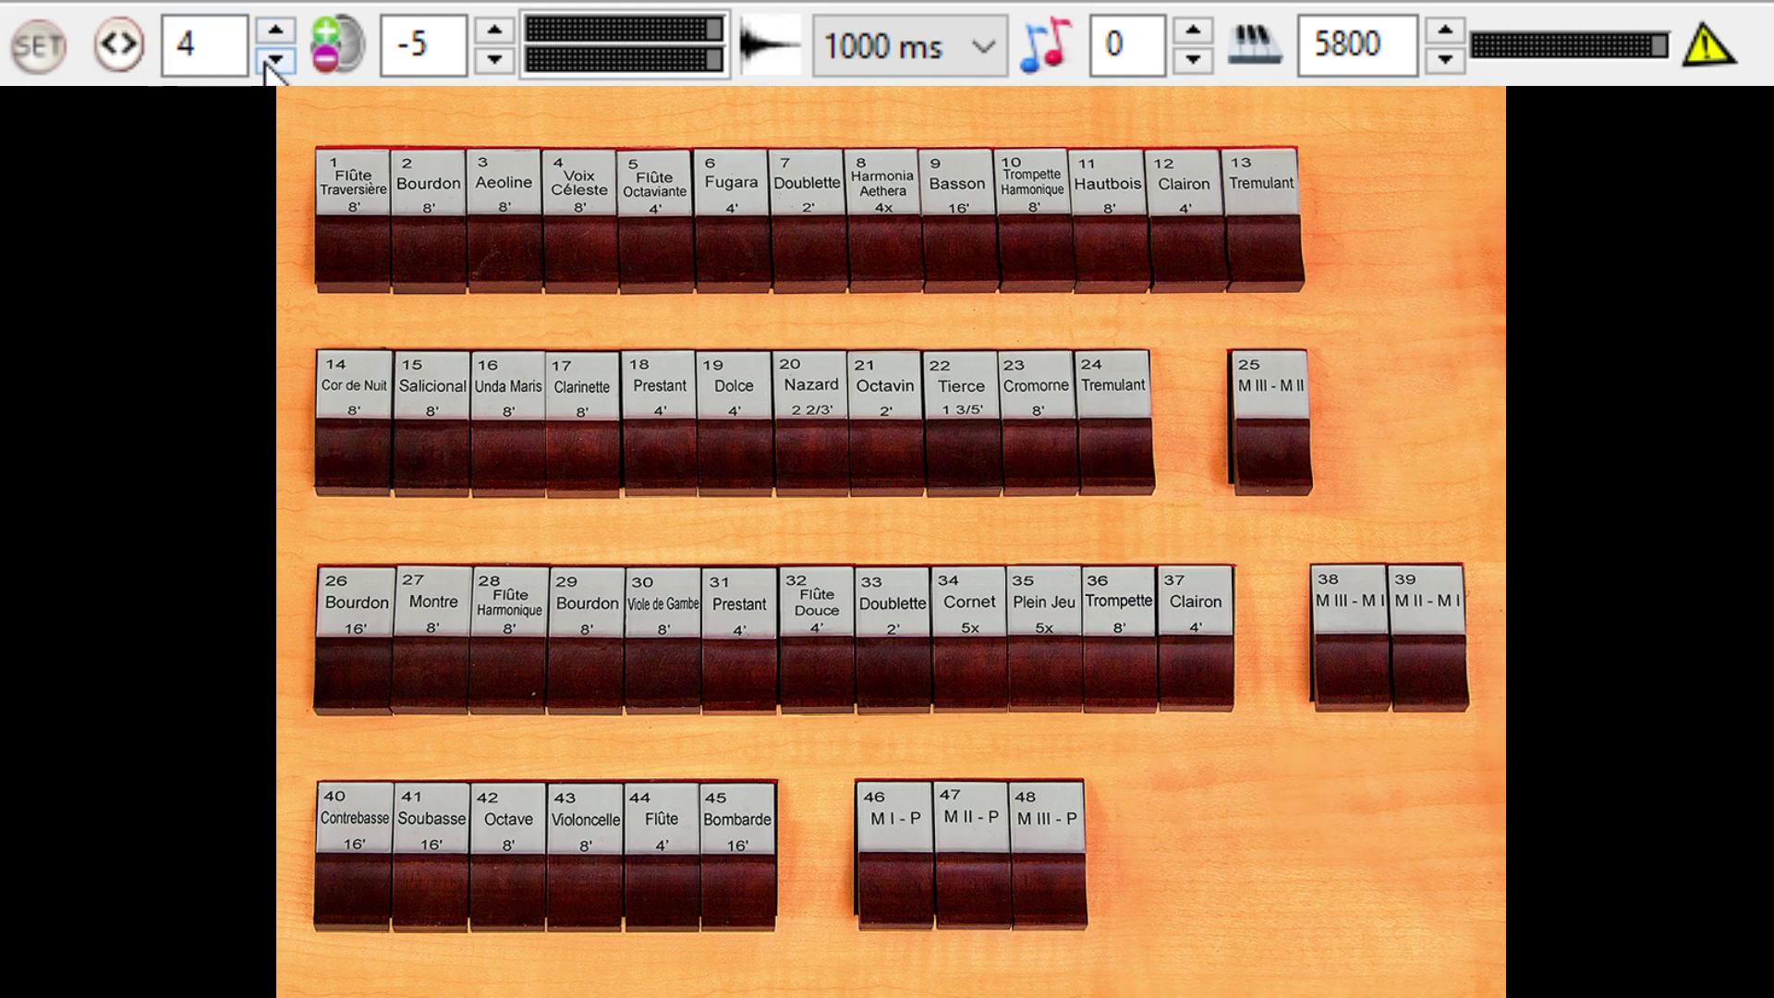
{"action": "left_click", "coordinate": [273, 62]}
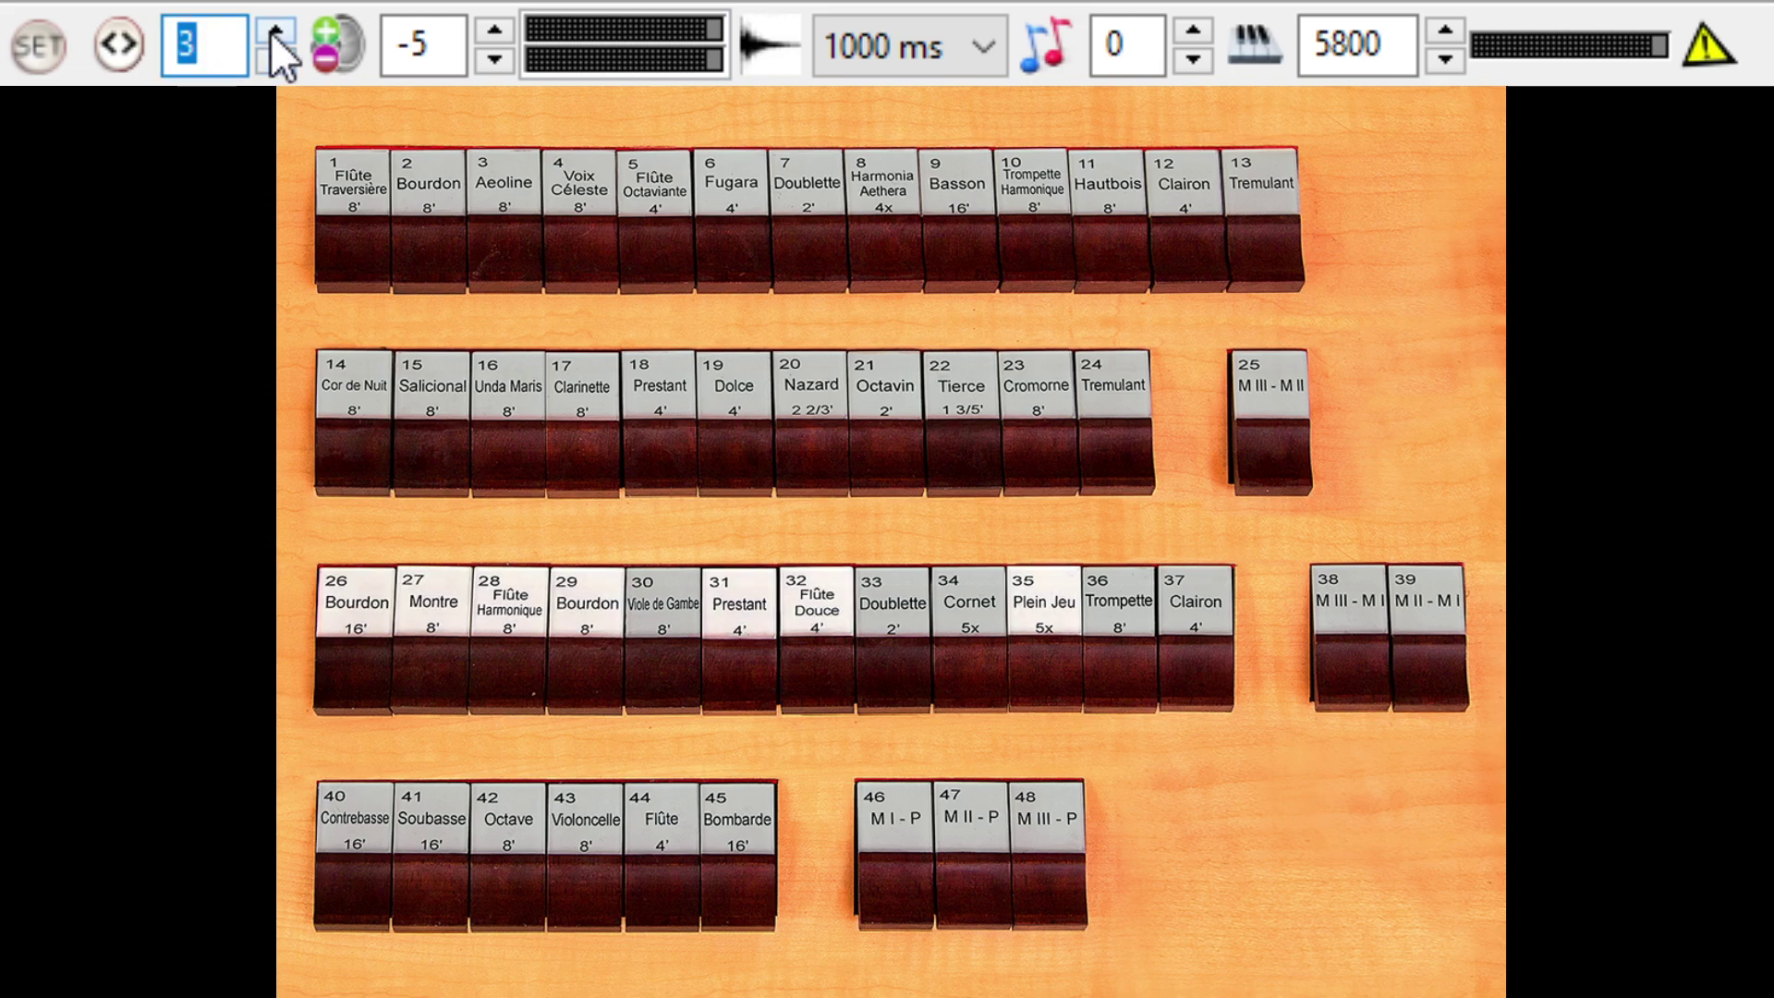
{"action": "left_click", "coordinate": [272, 30]}
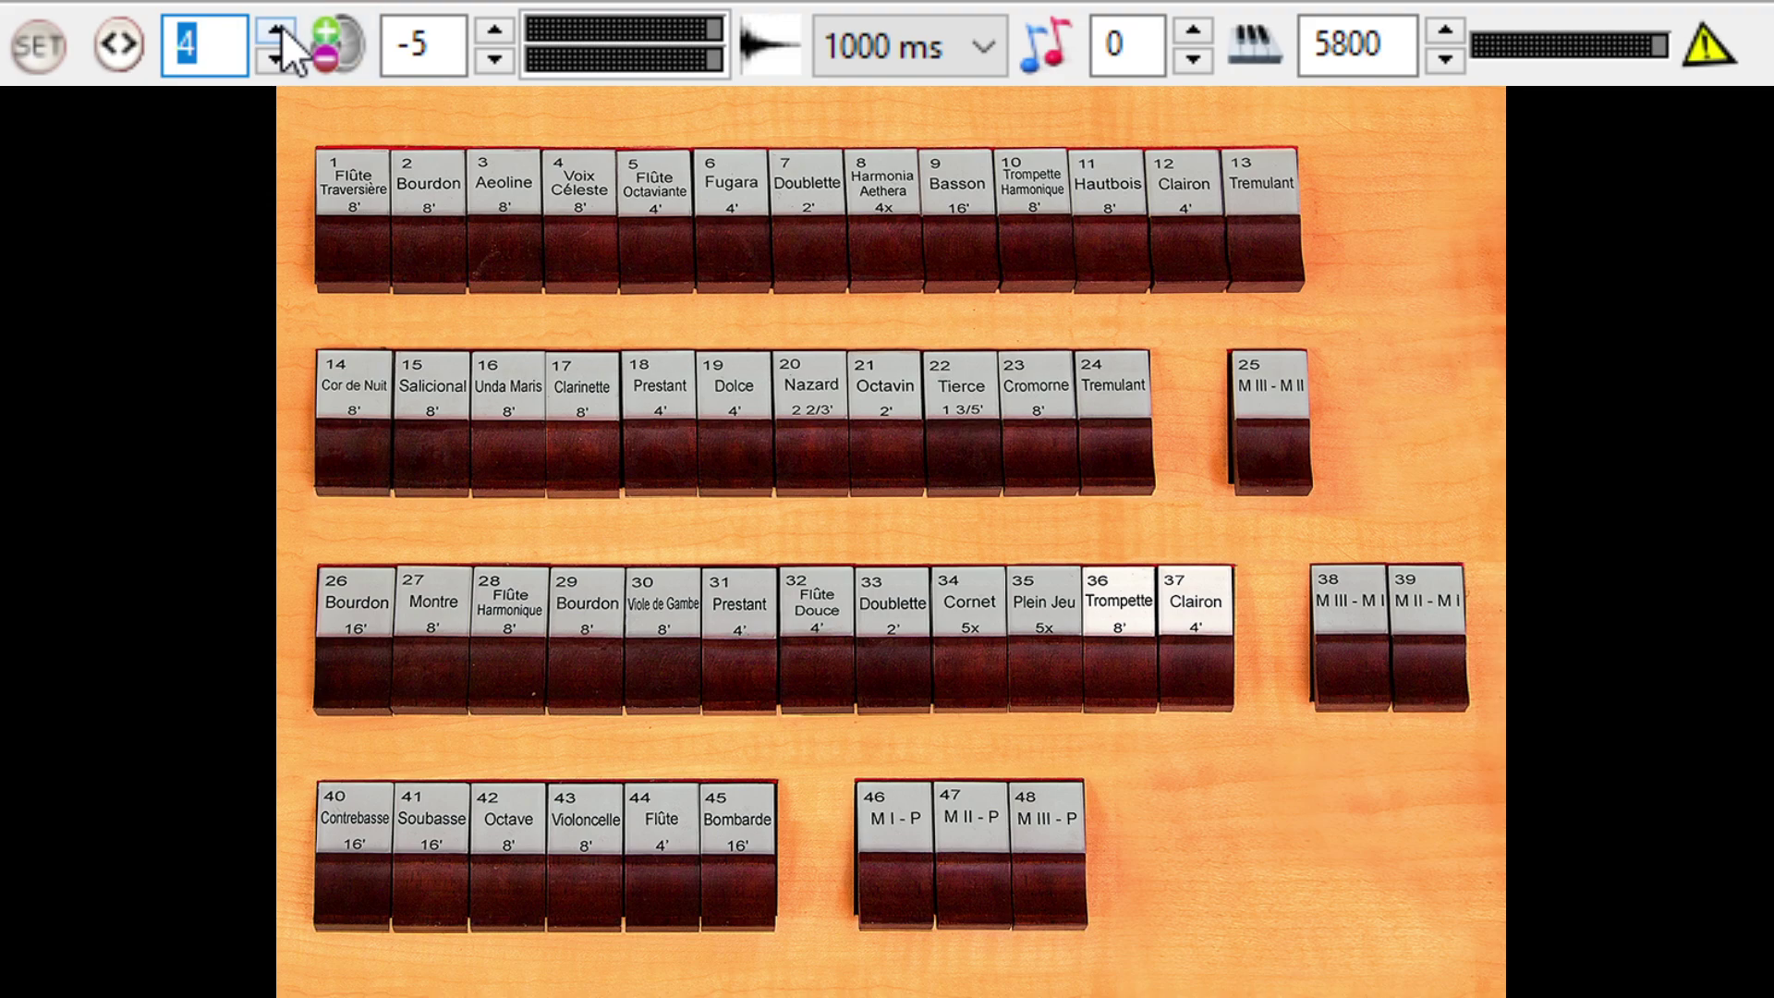
Step: Step above level 4 and back down to it, confirming Trompette and Clairon return
{"action": "left_click", "coordinate": [275, 32]}
{"action": "type", "text": "12"}
{"action": "left_click", "coordinate": [276, 62]}
{"action": "left_click", "coordinate": [276, 61]}
{"action": "left_click", "coordinate": [277, 61]}
{"action": "left_click", "coordinate": [276, 61]}
Step: Store level 5 empty with SET and the reeds retired, then return to level 4
{"action": "left_click", "coordinate": [275, 31]}
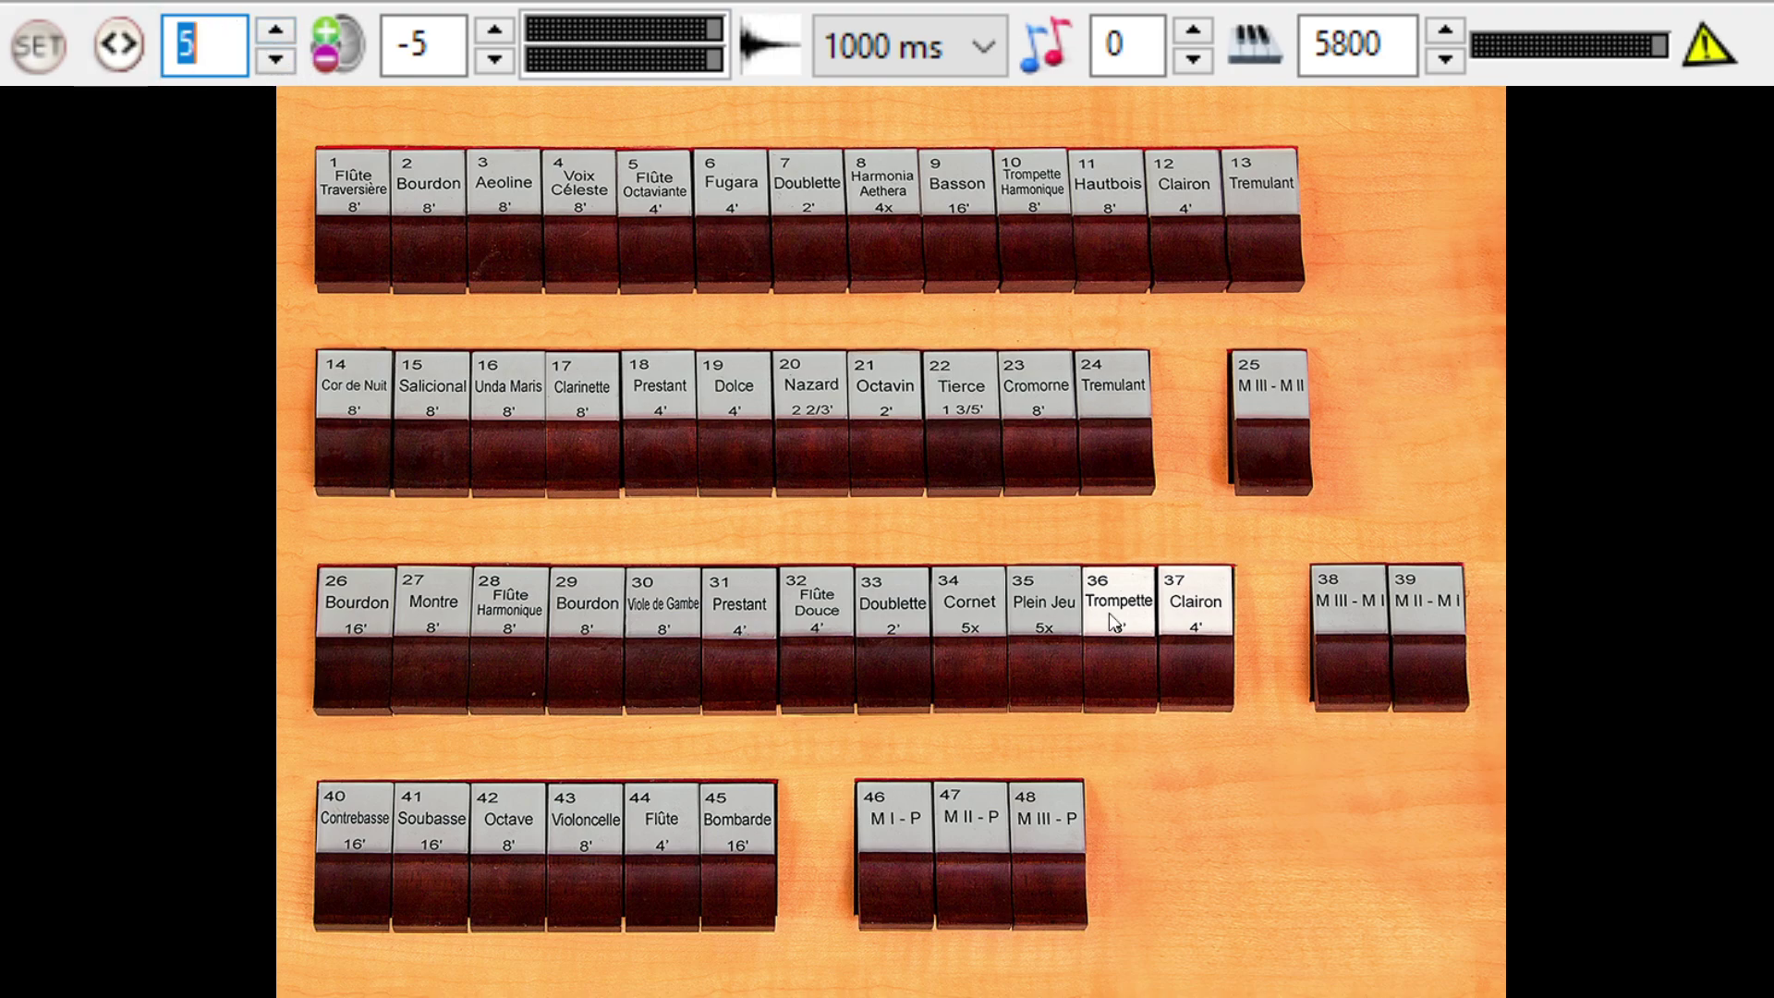
{"action": "left_click", "coordinate": [43, 53]}
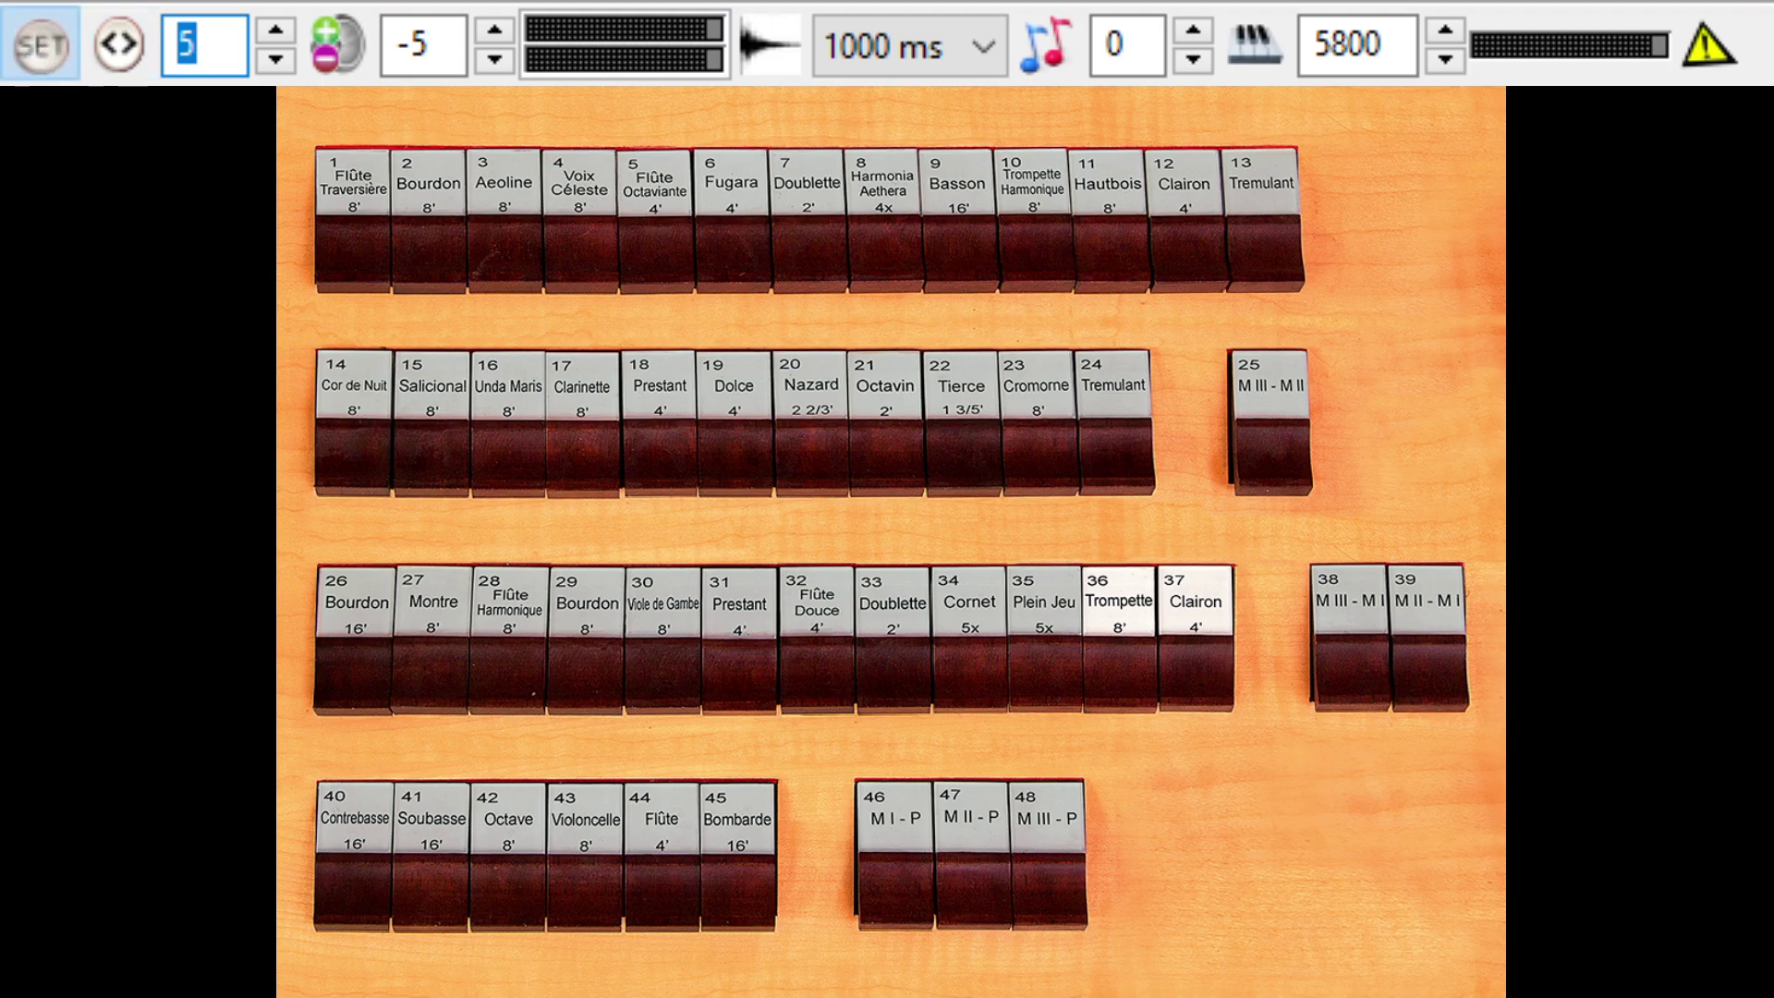
{"action": "left_click", "coordinate": [1116, 614]}
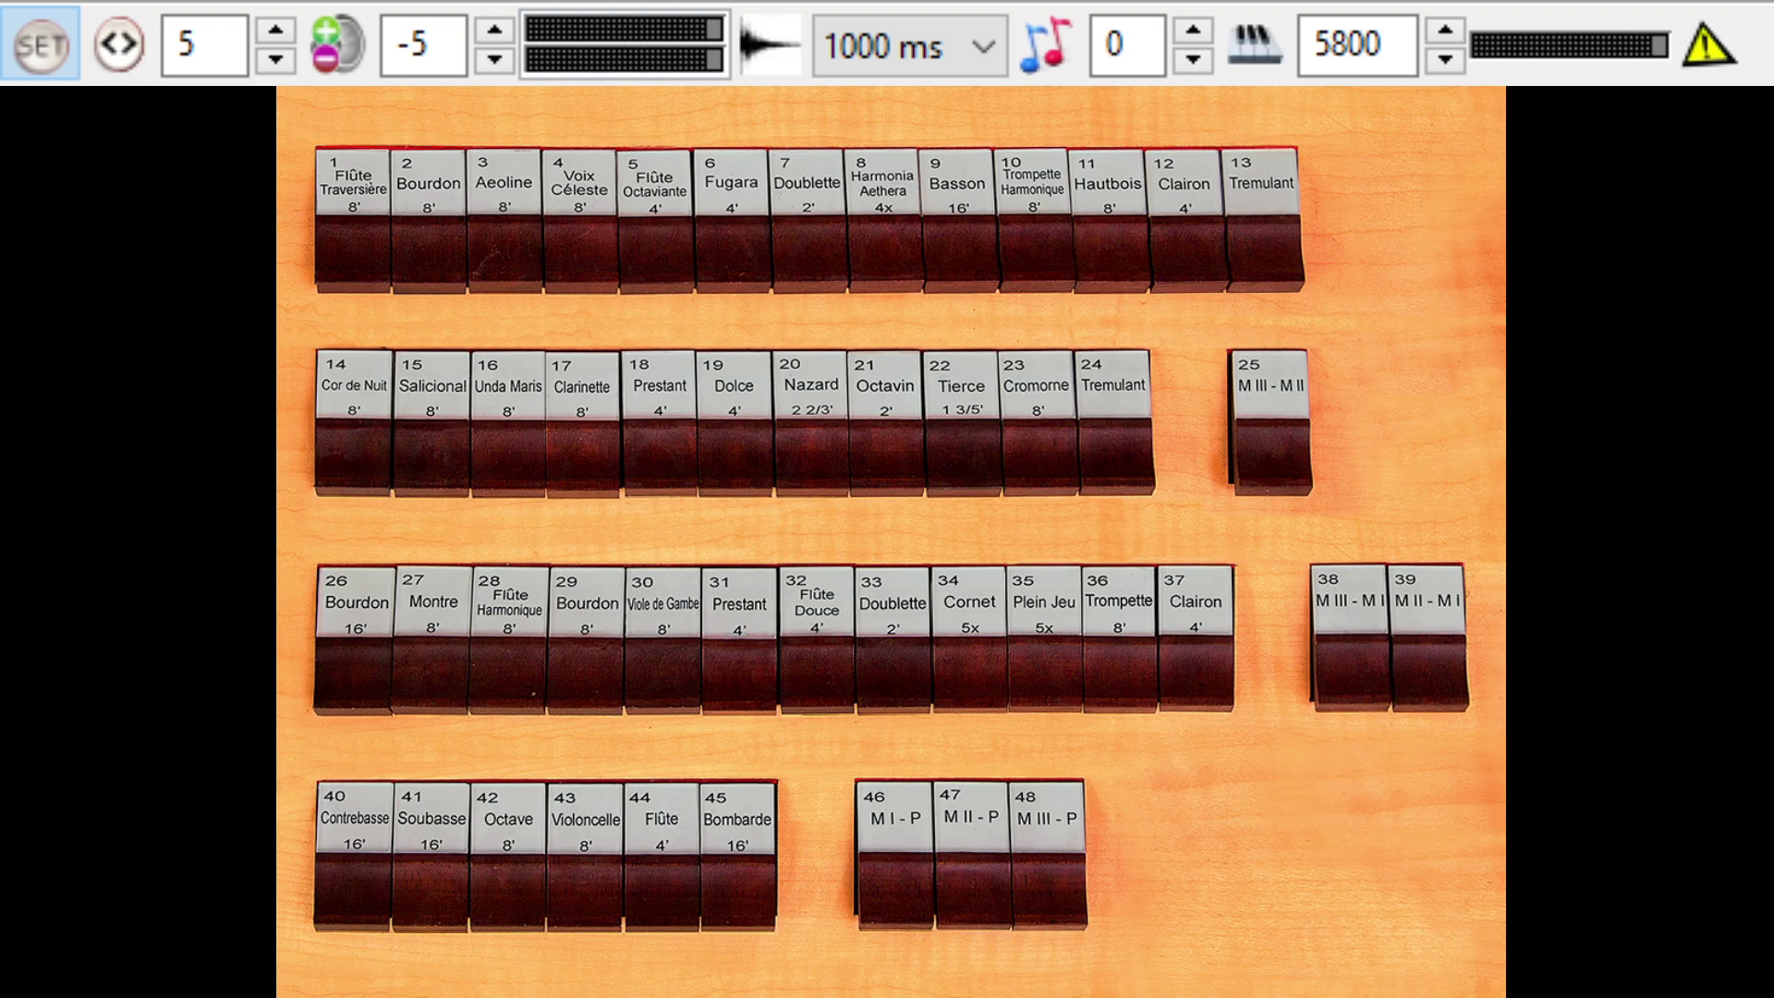
{"action": "left_click", "coordinate": [122, 50]}
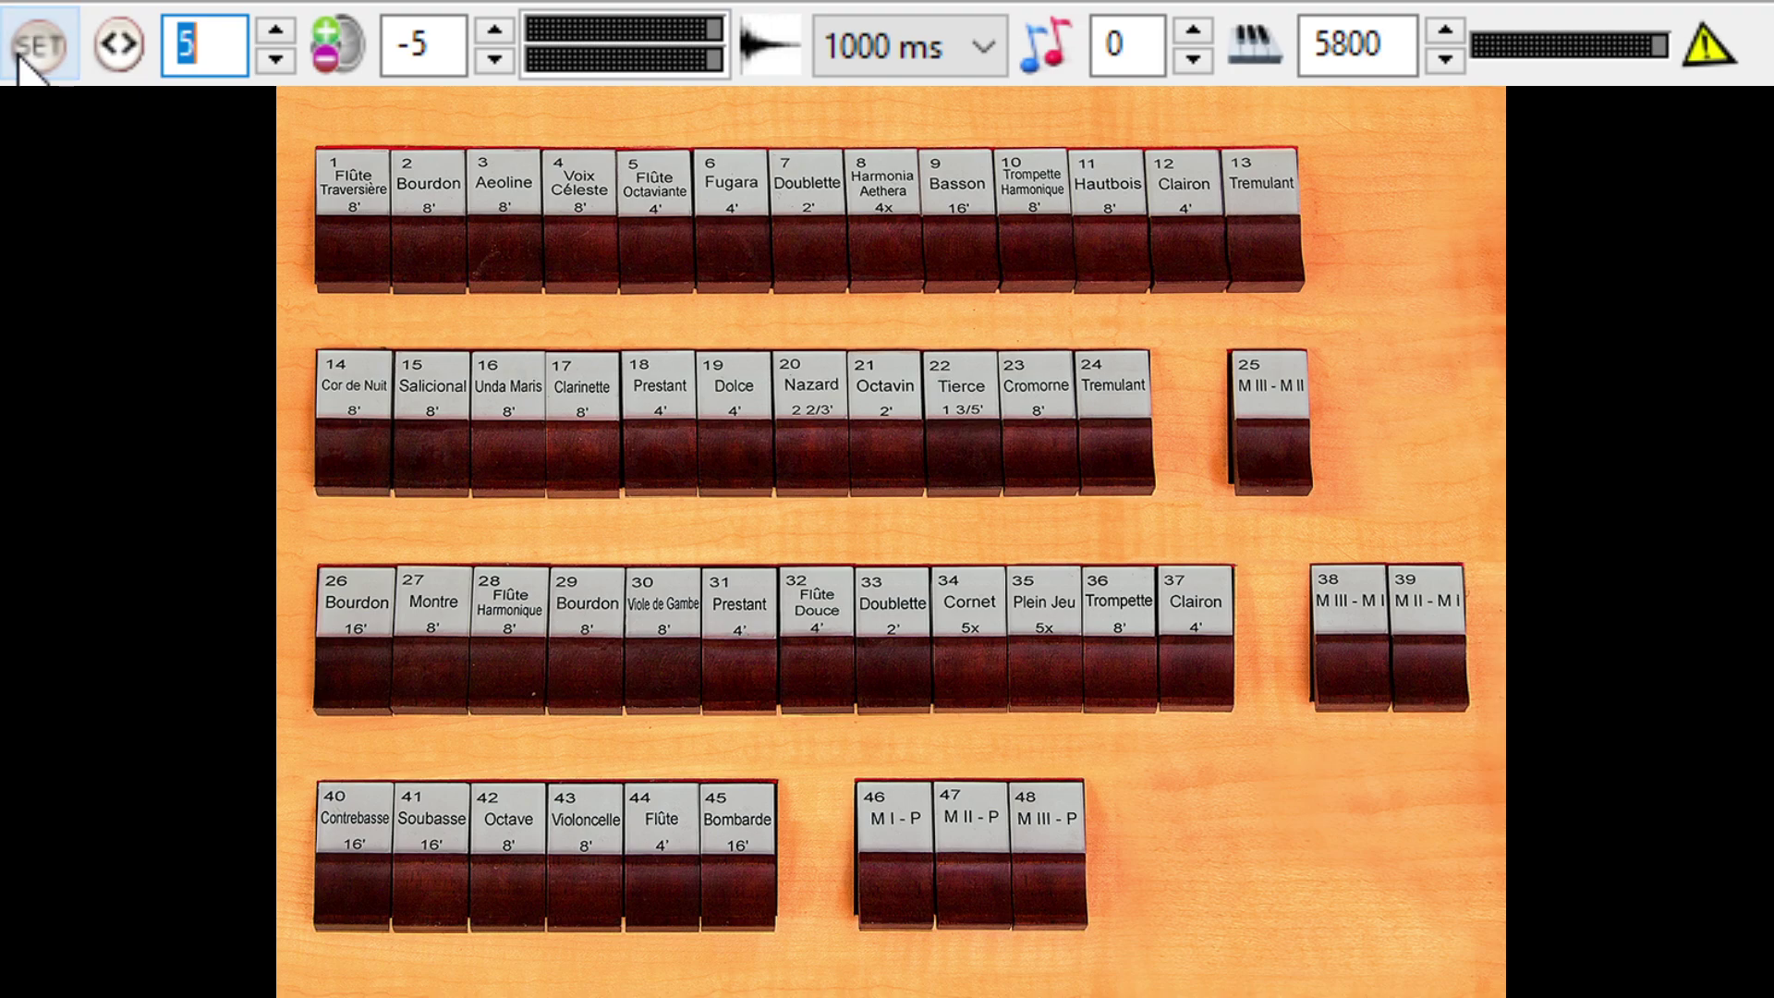
{"action": "left_click", "coordinate": [272, 63]}
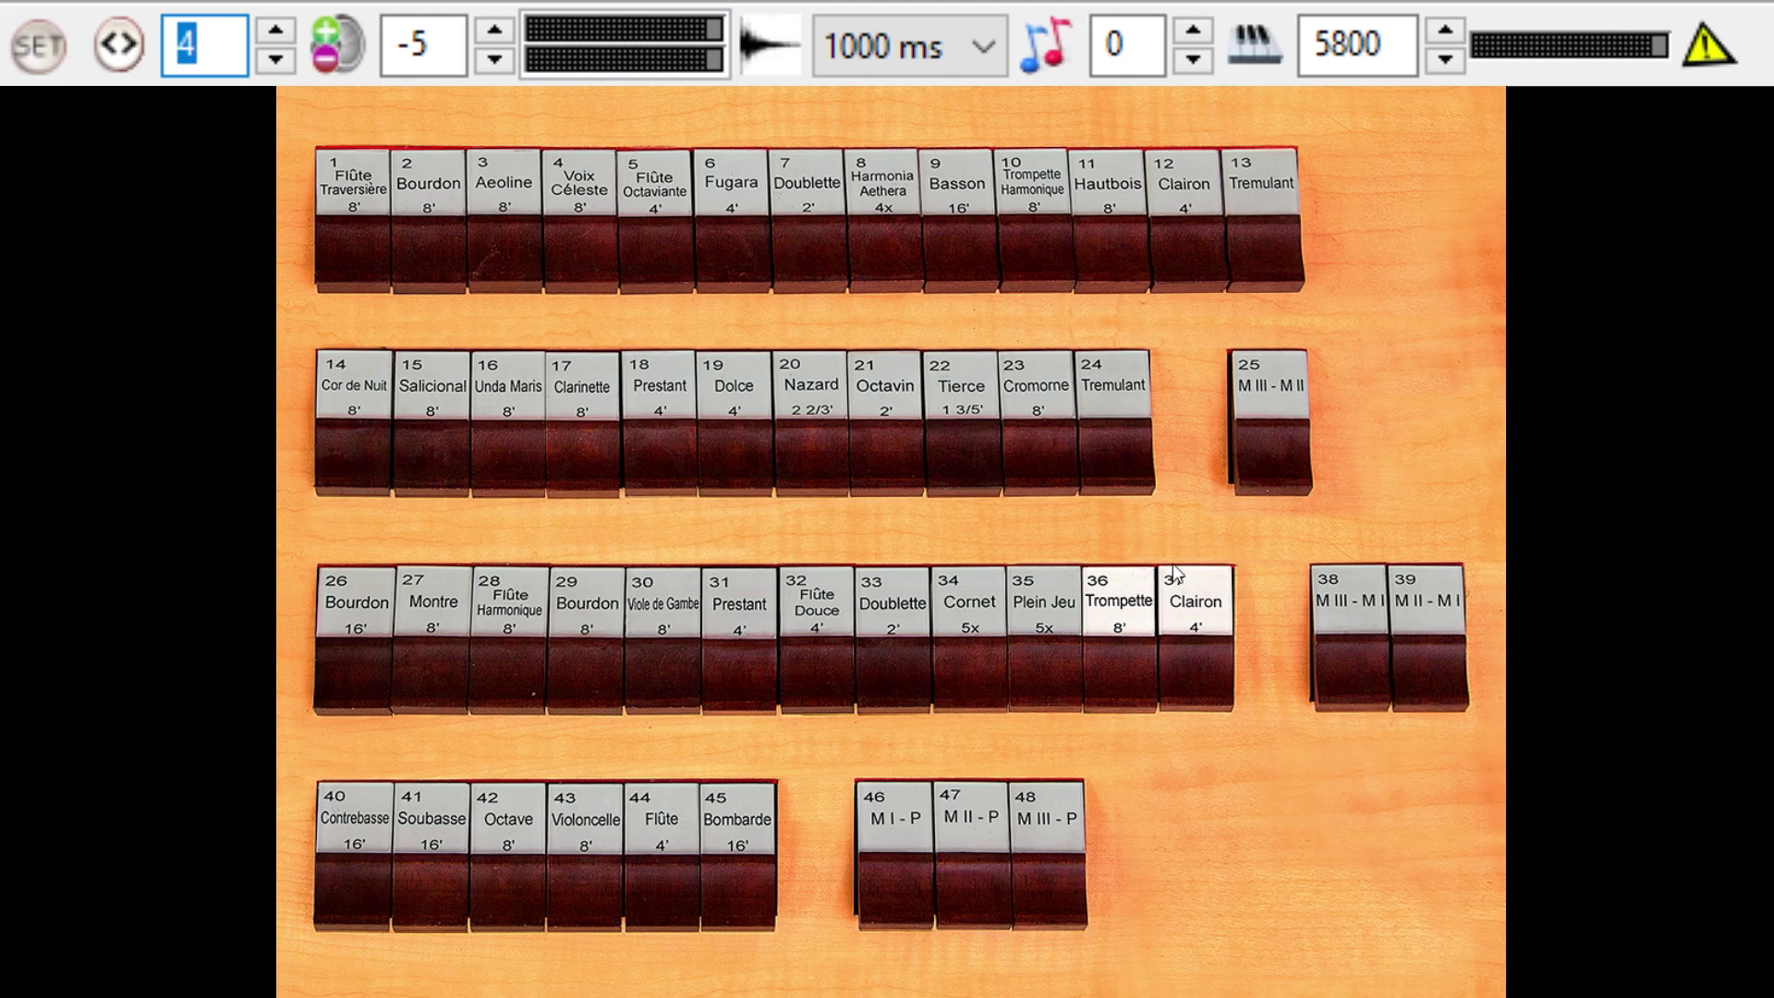
{"action": "left_click", "coordinate": [275, 30]}
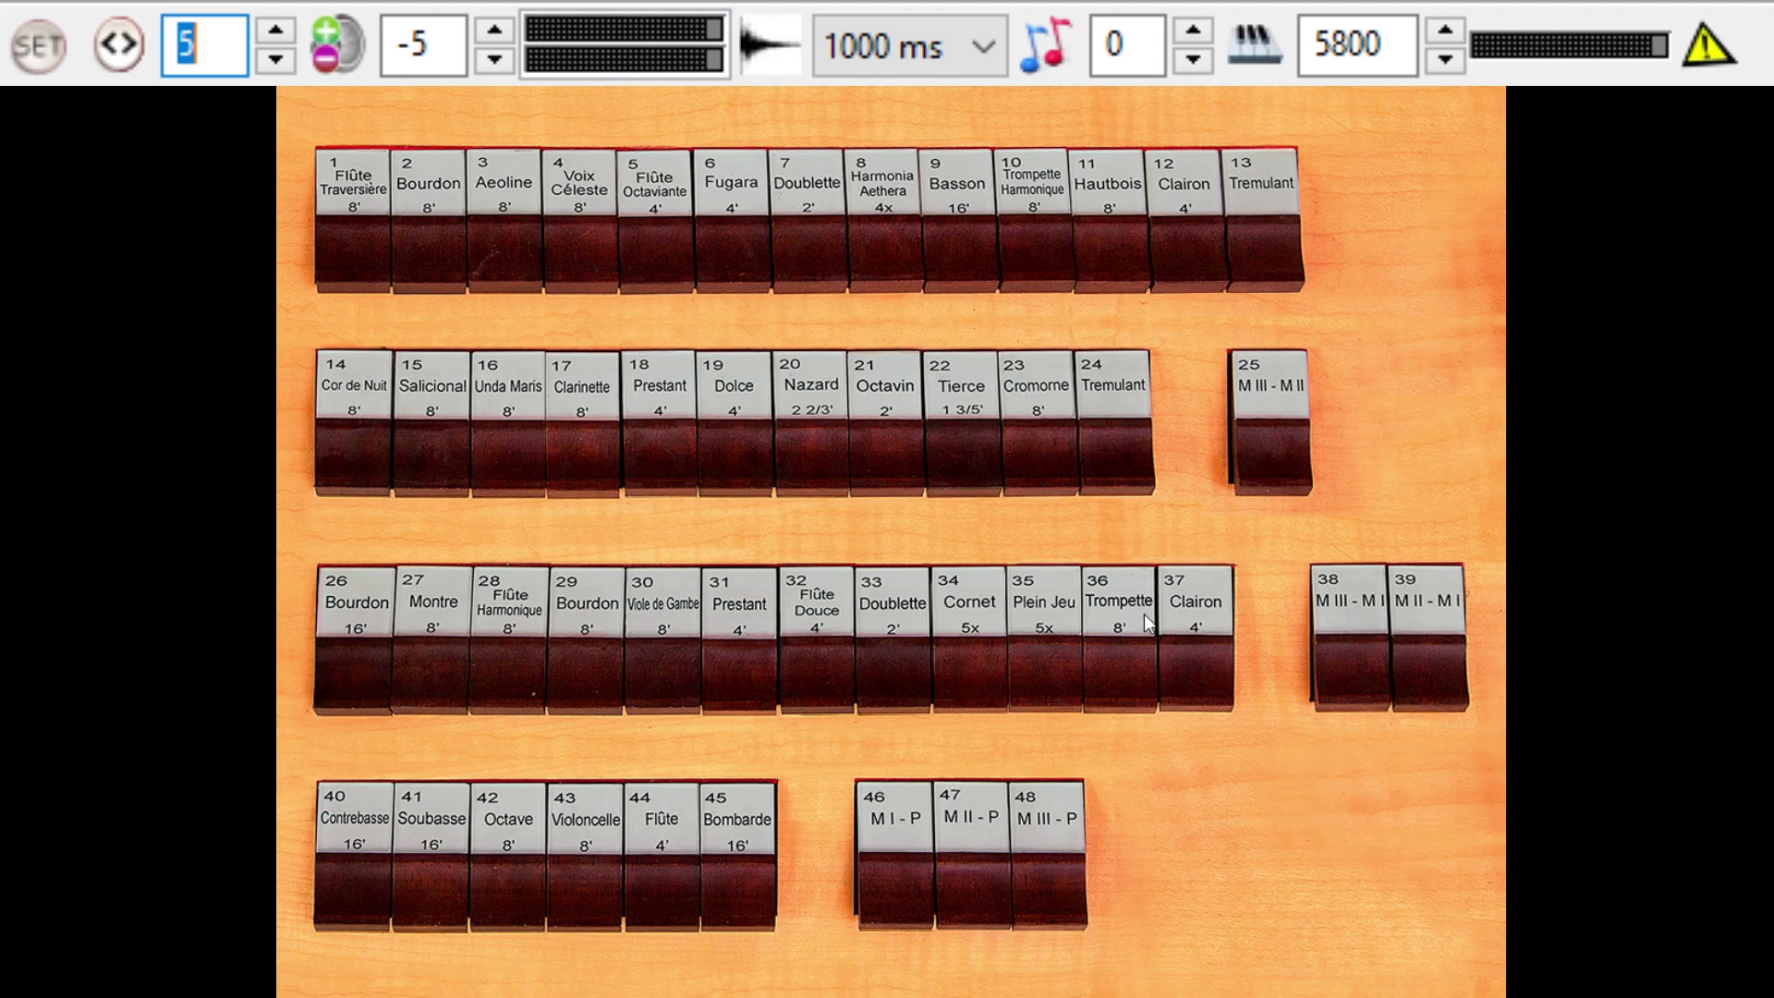
{"action": "left_click", "coordinate": [275, 62]}
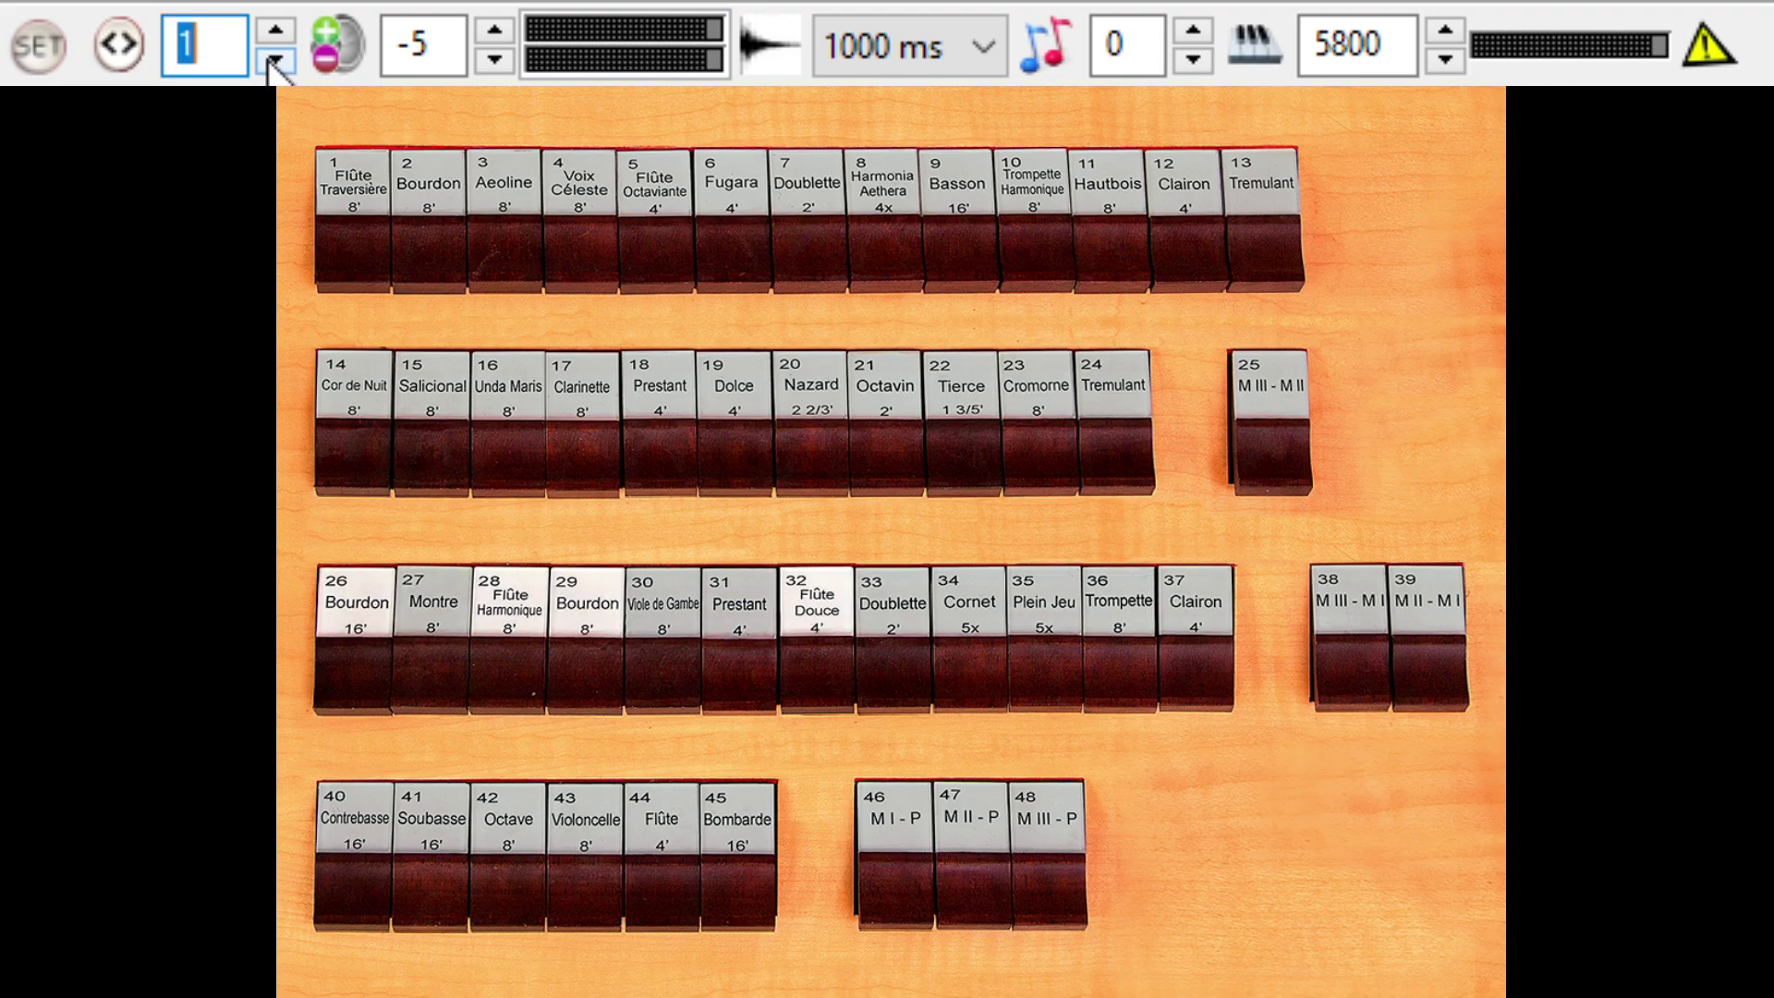
{"action": "left_click", "coordinate": [275, 30]}
{"action": "left_click", "coordinate": [276, 31]}
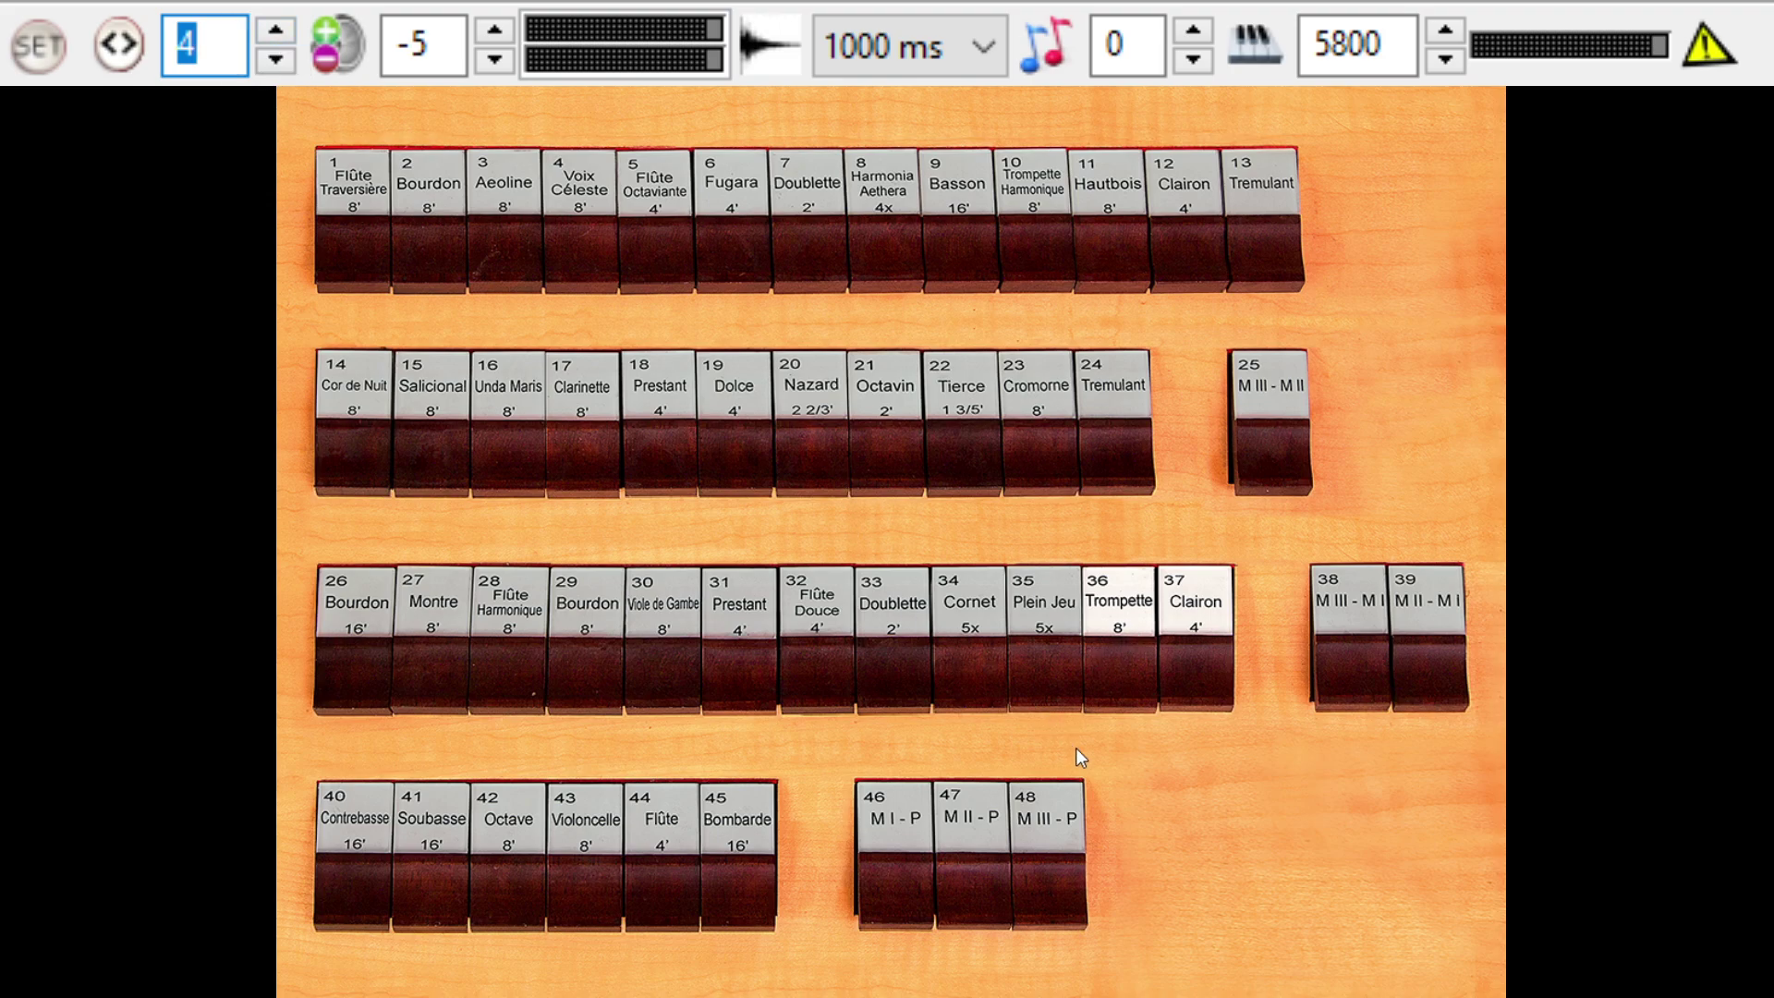
{"action": "left_click", "coordinate": [271, 33]}
{"action": "left_click", "coordinate": [271, 33]}
{"action": "left_click", "coordinate": [275, 62]}
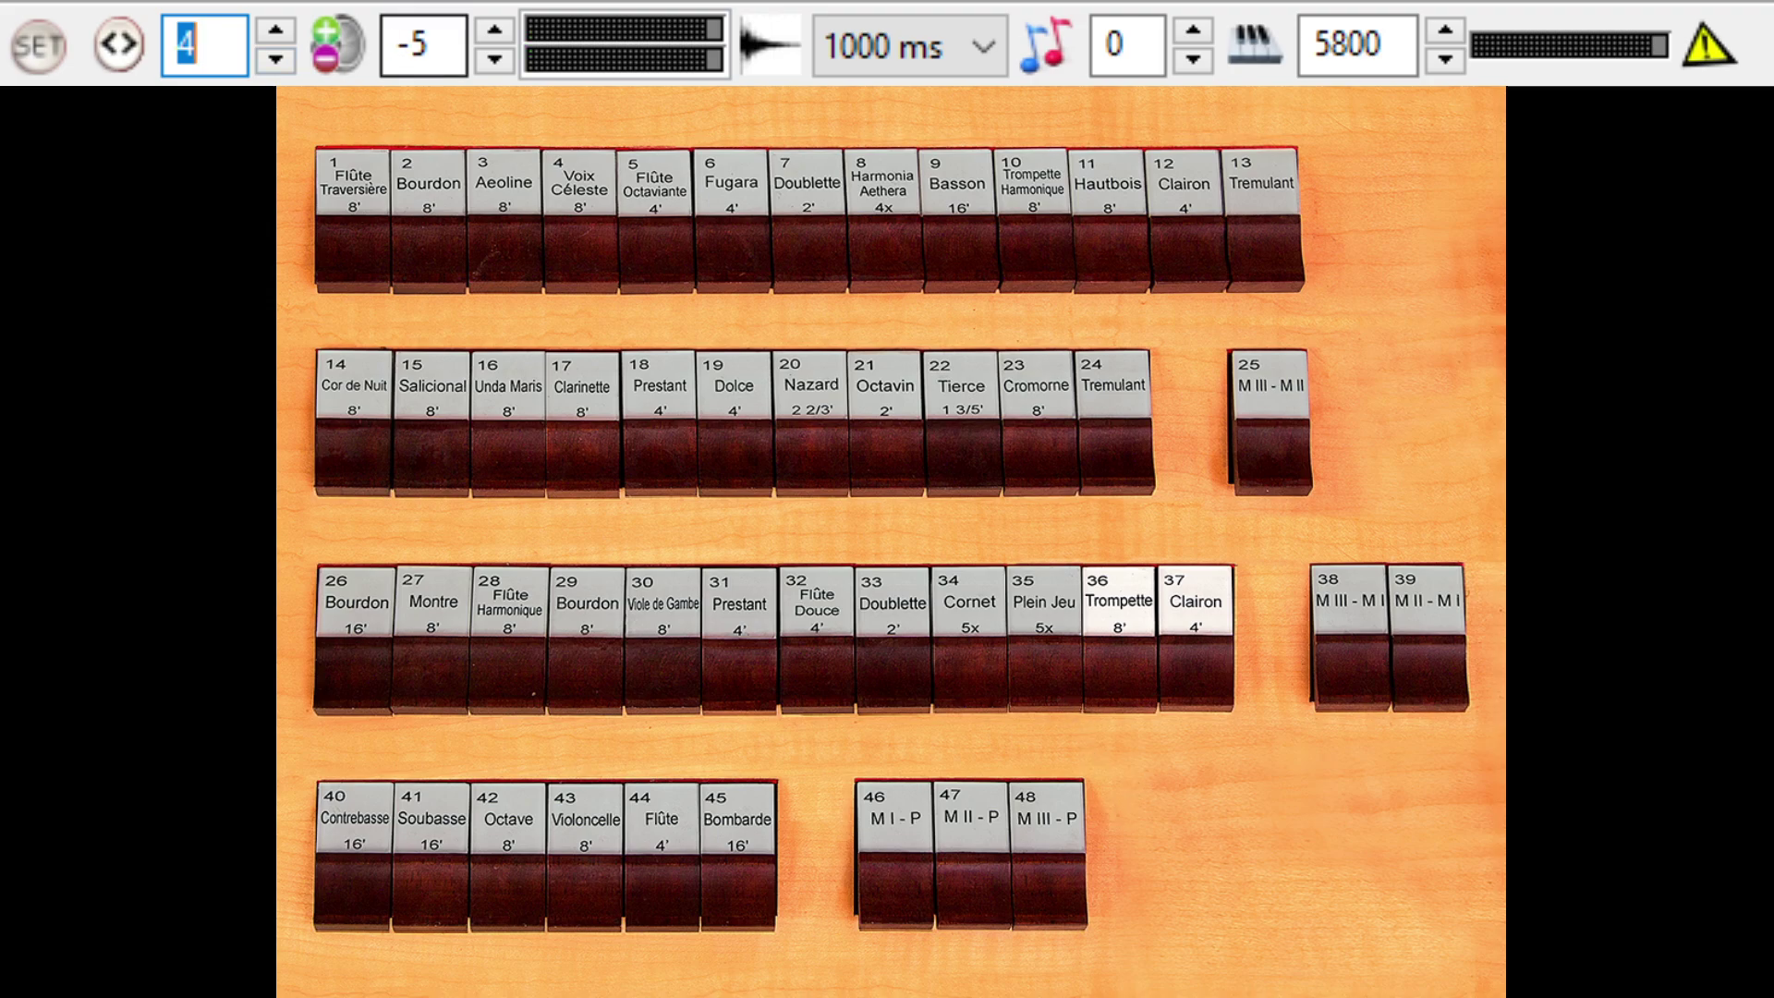
{"action": "left_click", "coordinate": [277, 62]}
{"action": "left_click", "coordinate": [276, 62]}
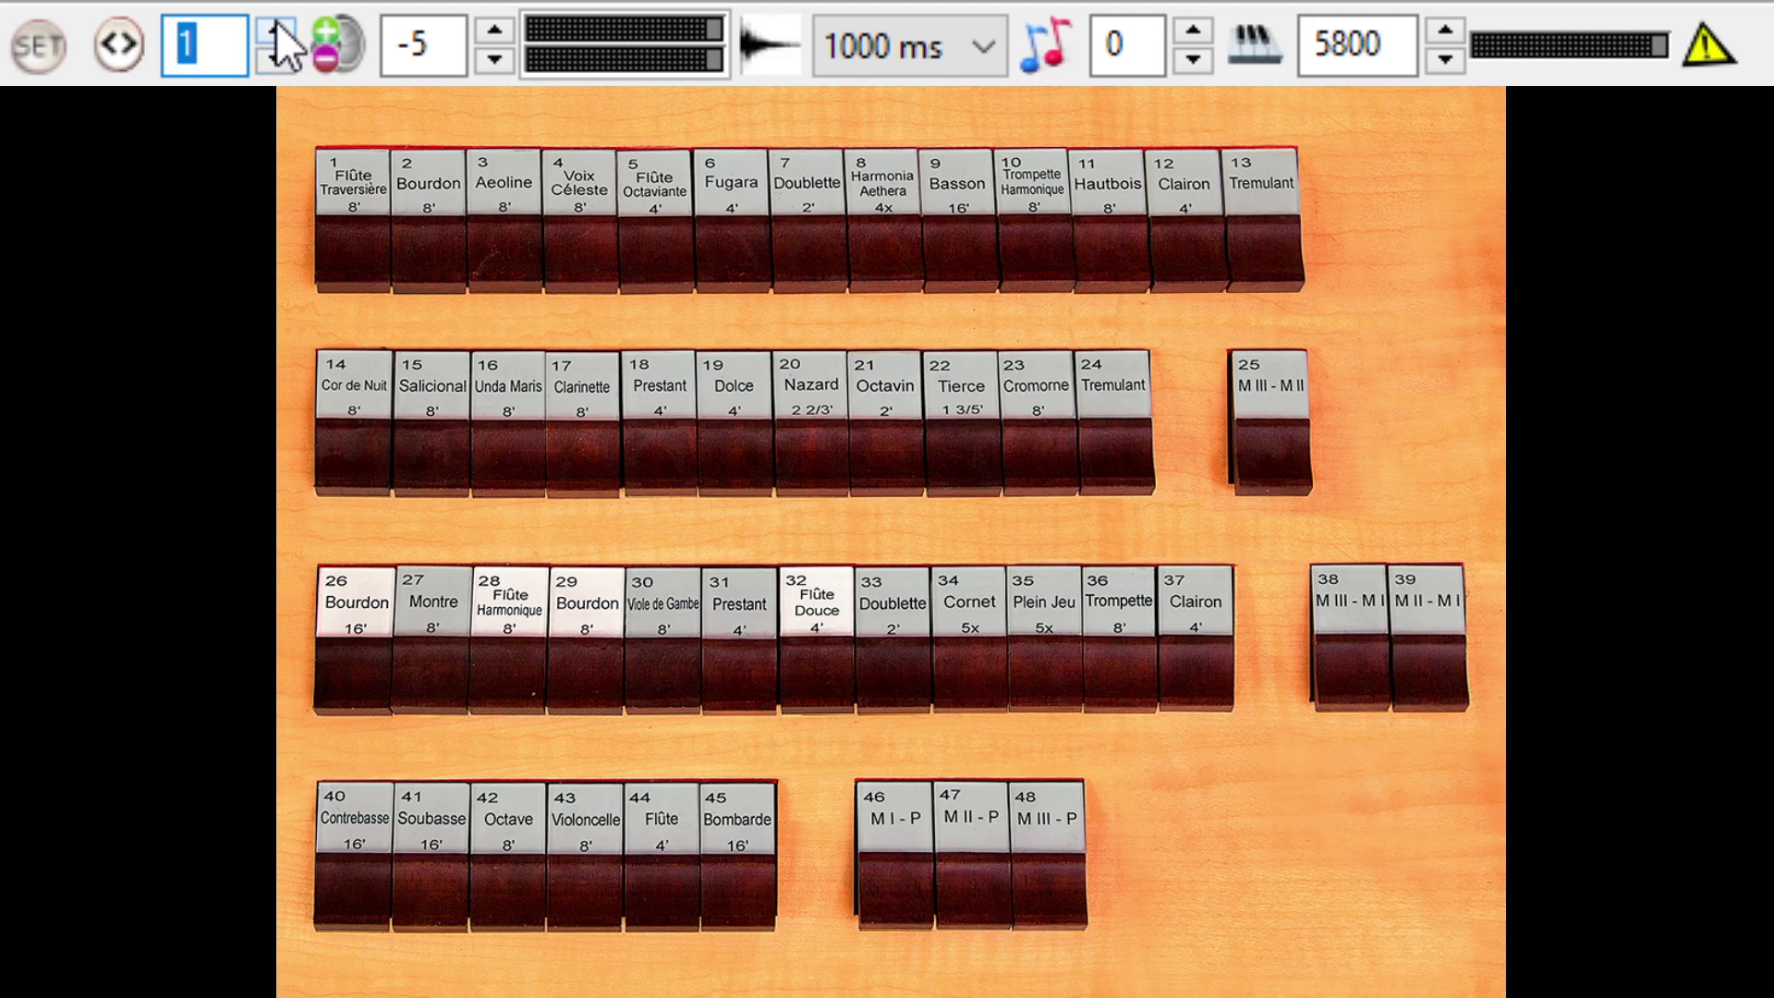
{"action": "left_click", "coordinate": [274, 30]}
{"action": "left_click", "coordinate": [274, 31]}
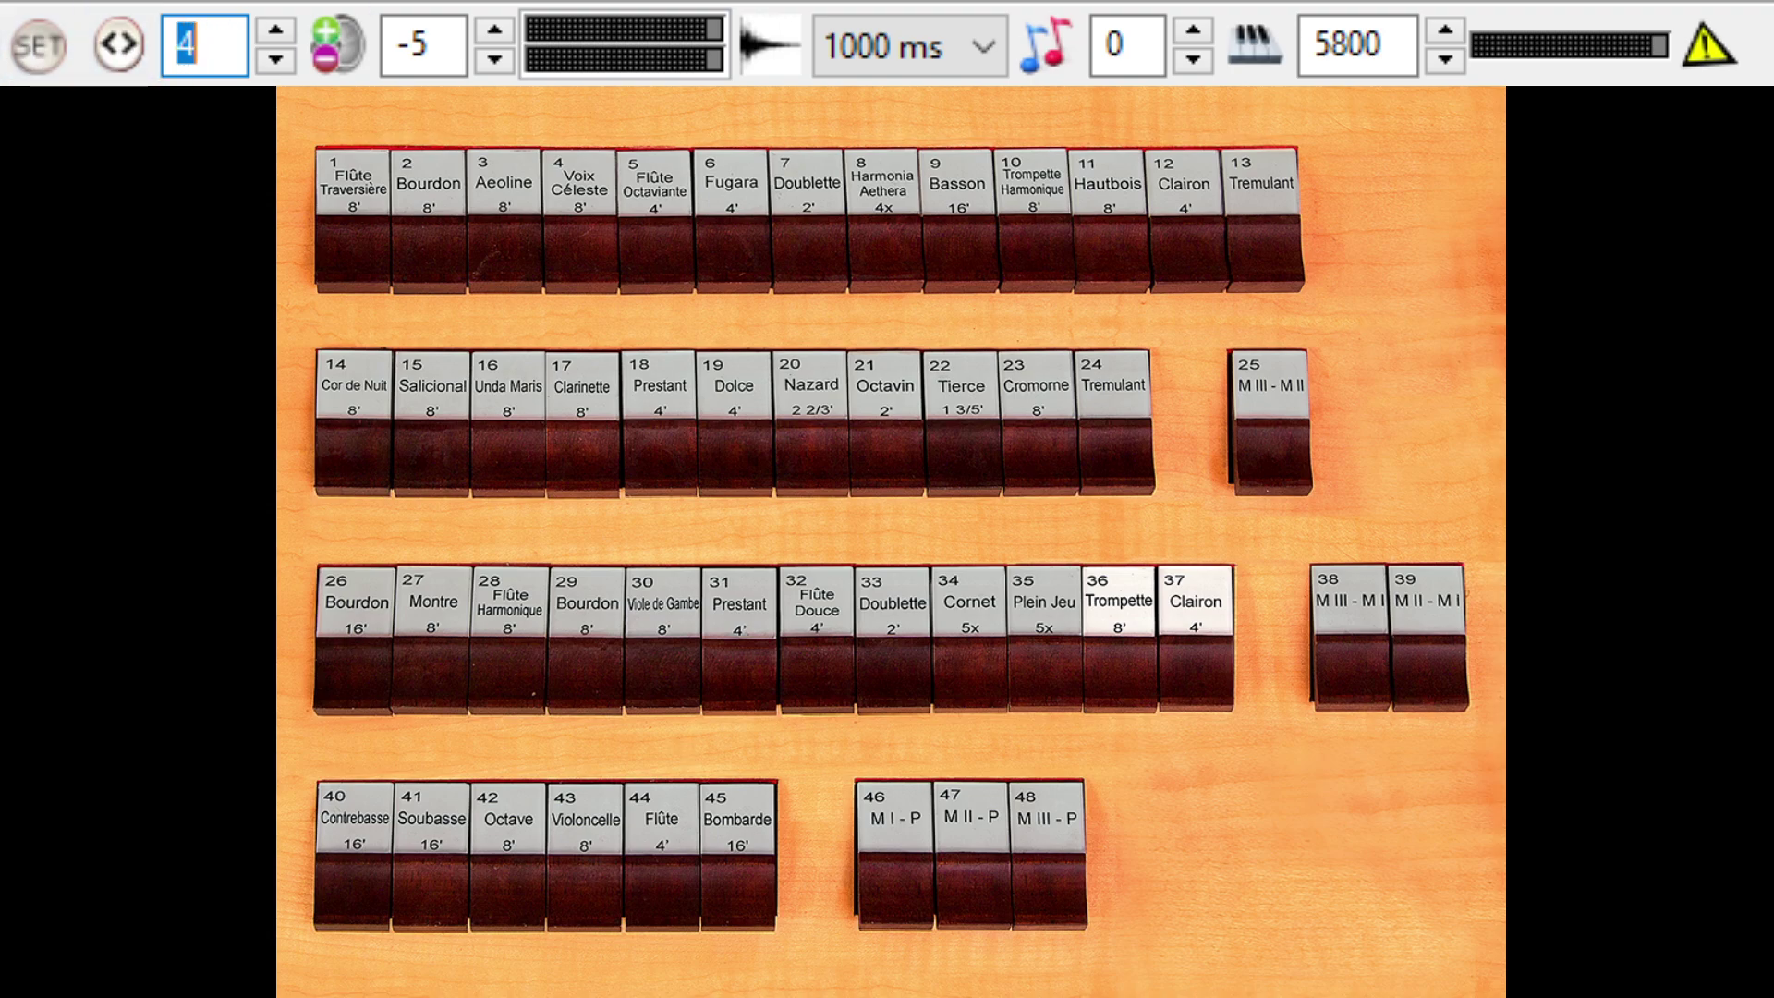
{"action": "left_click", "coordinate": [921, 988]}
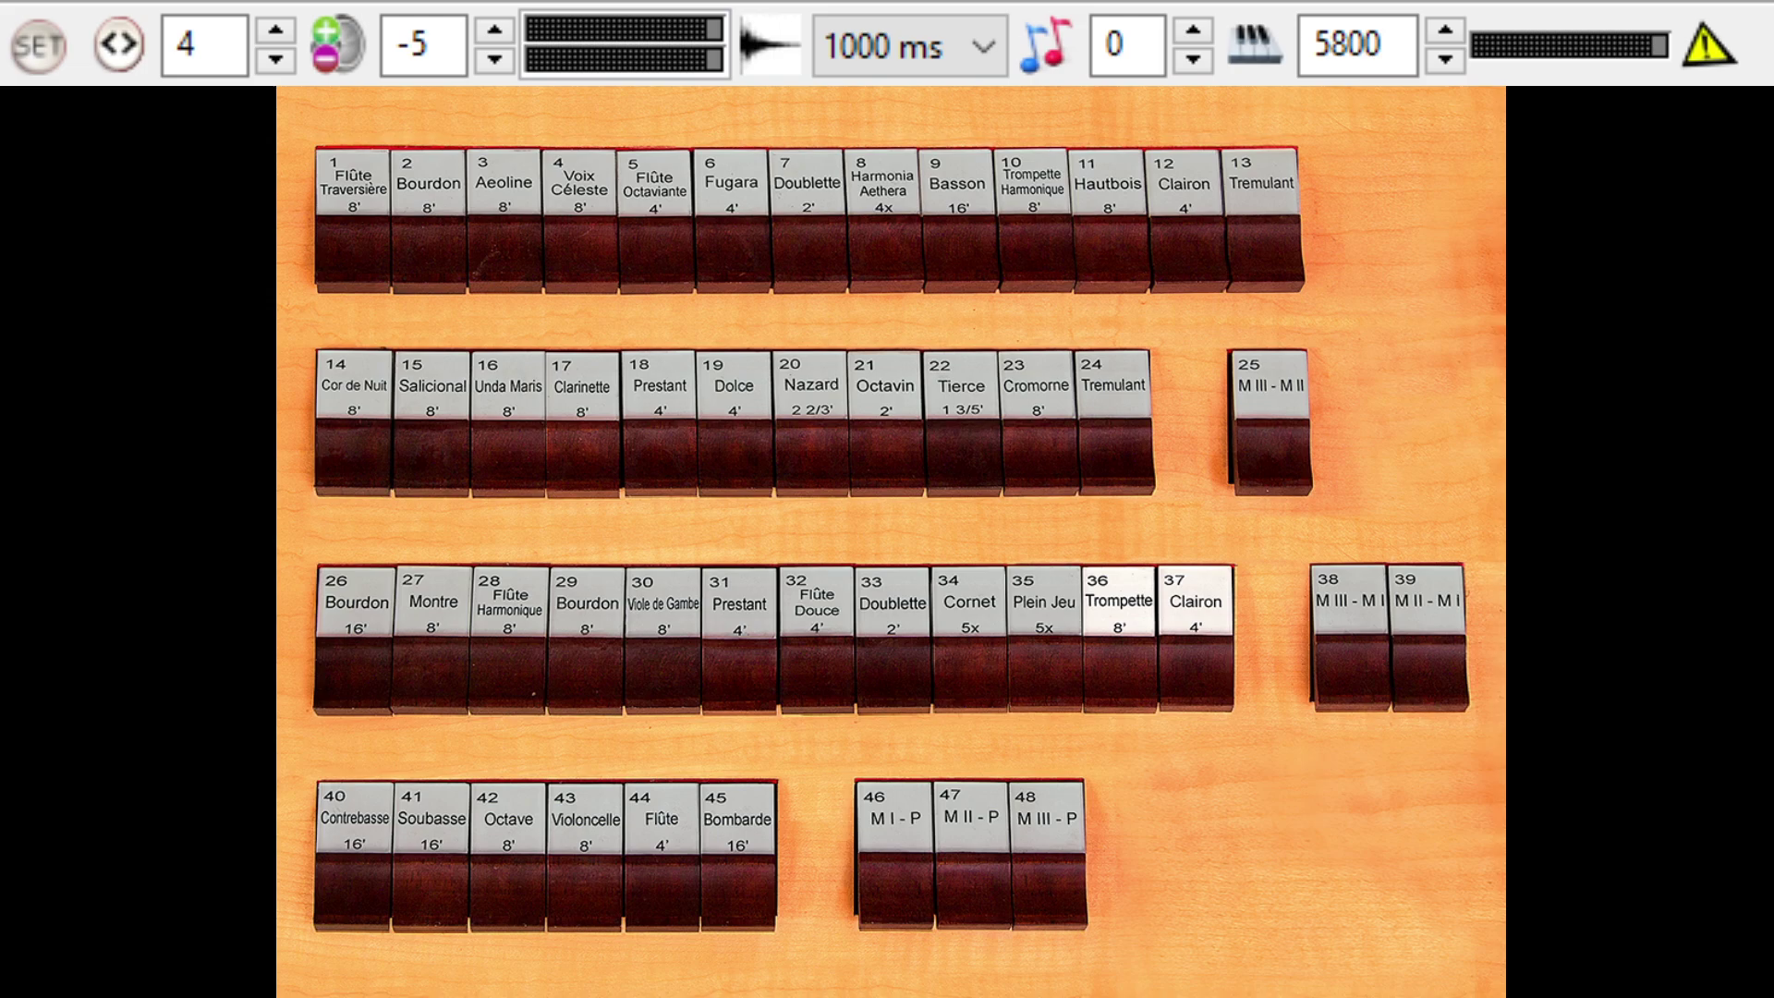
{"action": "double_click", "coordinate": [188, 44]}
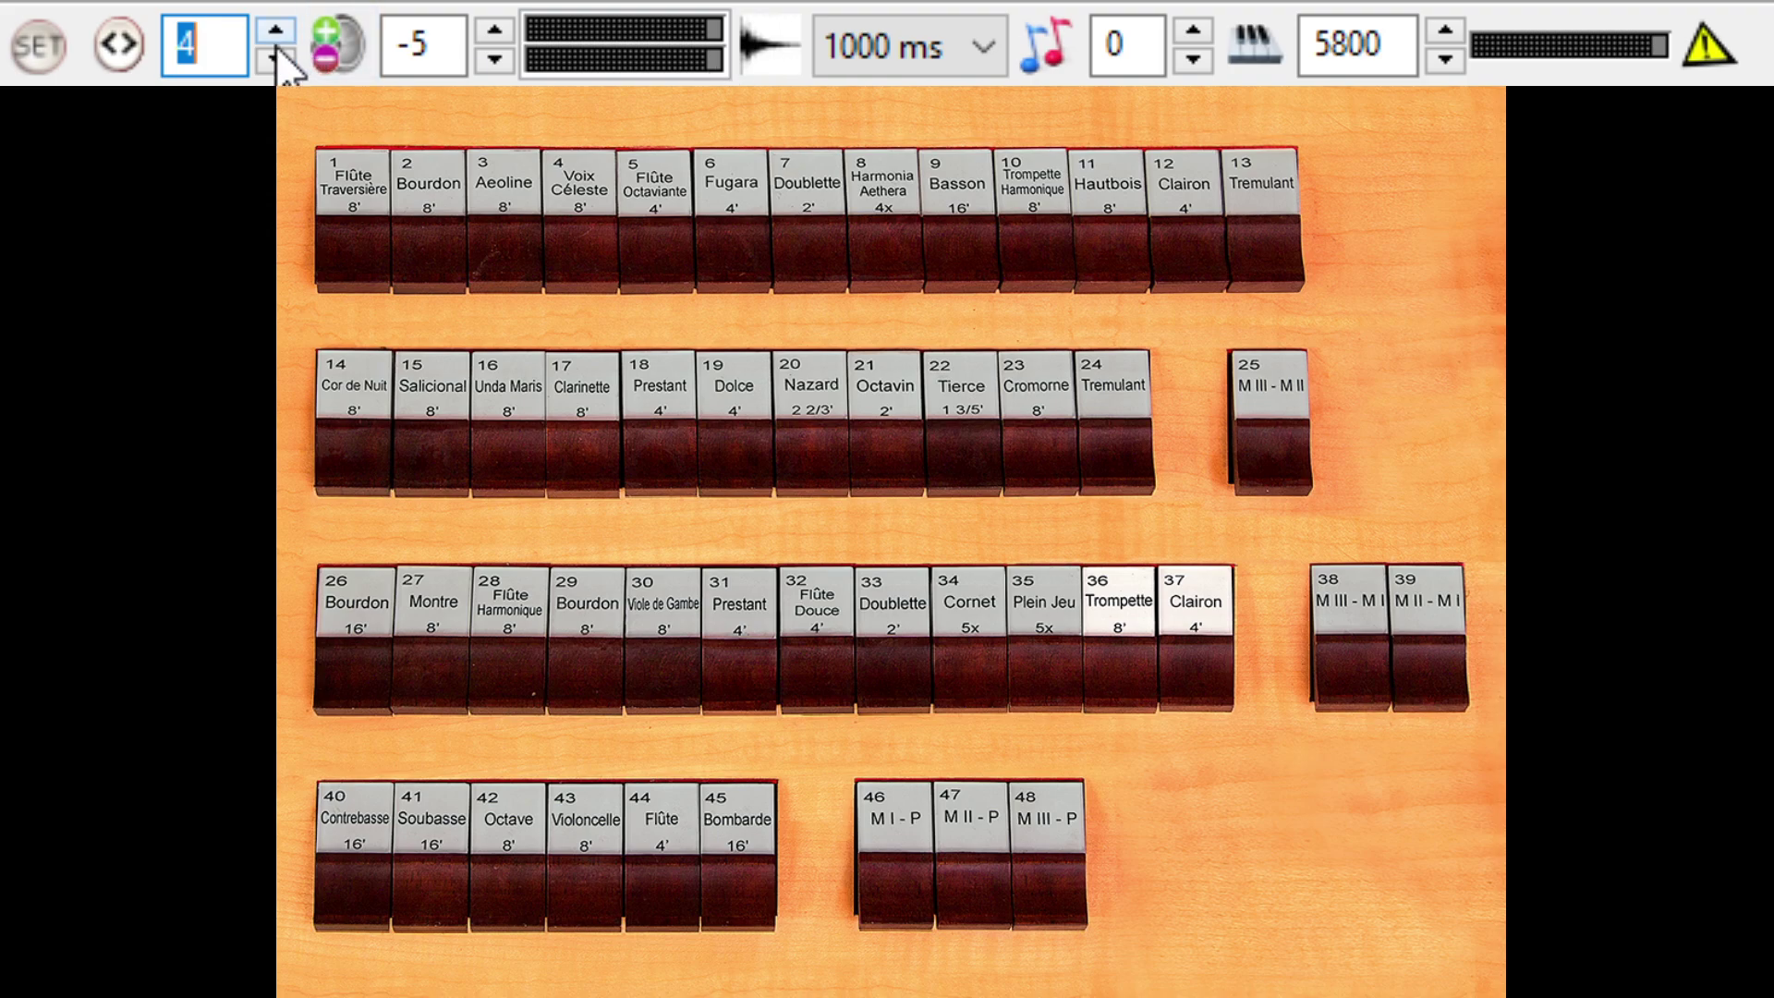